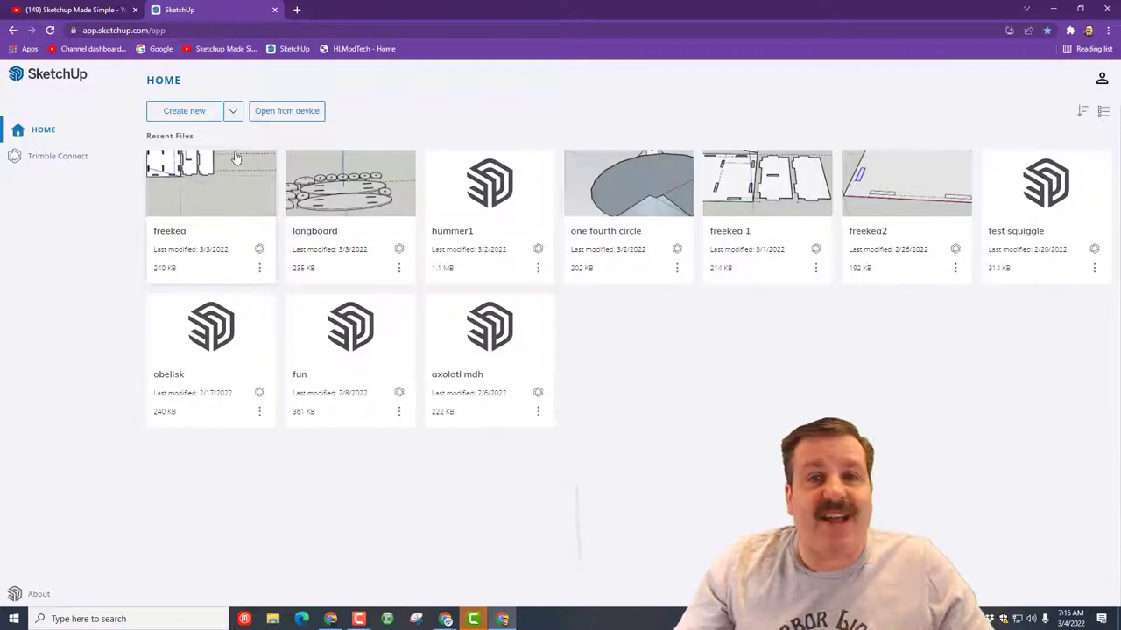
Create a new model in Decimal - Millimeters and delete the default human figure.
left_click(233, 111)
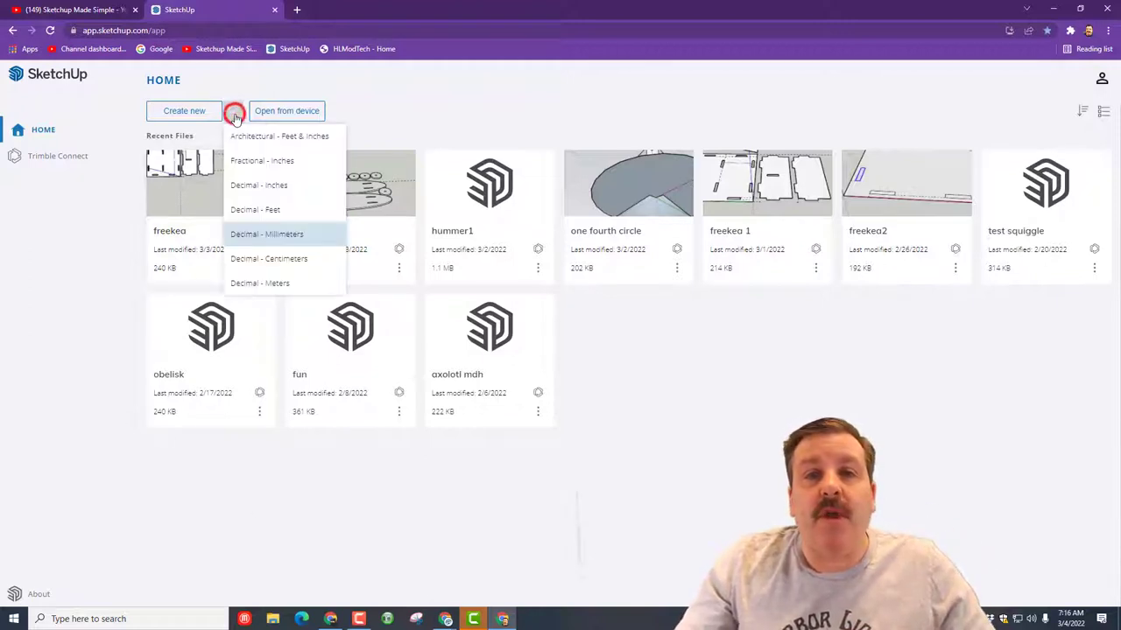
left_click(258, 235)
left_click(296, 328)
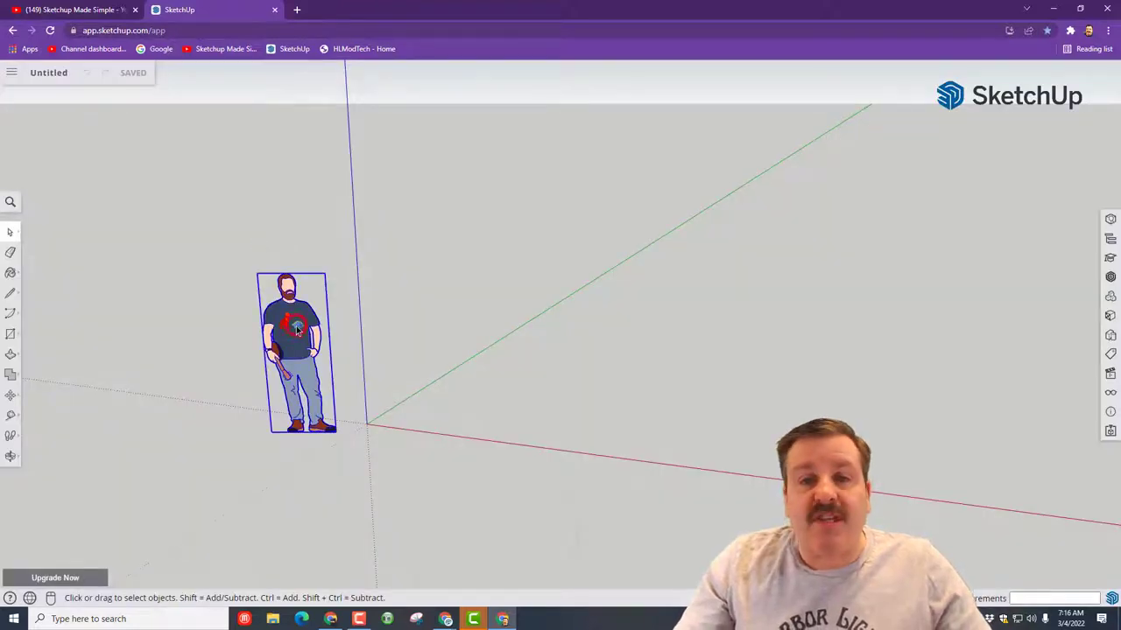
key("Delete")
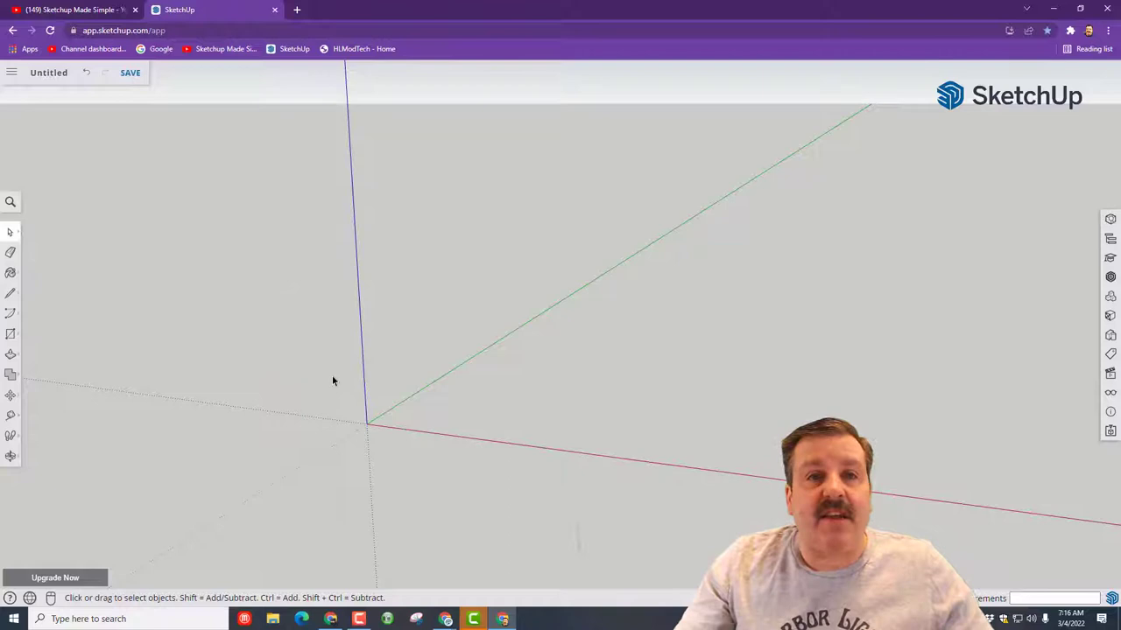
Draw a 175 by 40 mm rectangle on the ground plane, starting at the origin, with its long side along the red axis.
key("o")
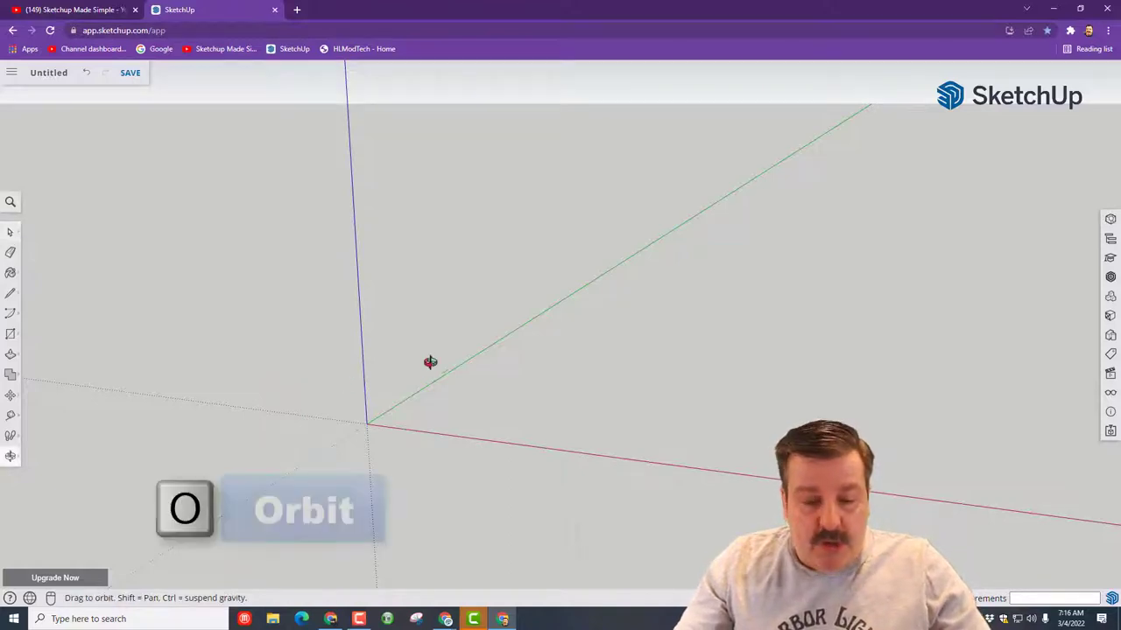
left_click_drag(441, 351, 482, 517)
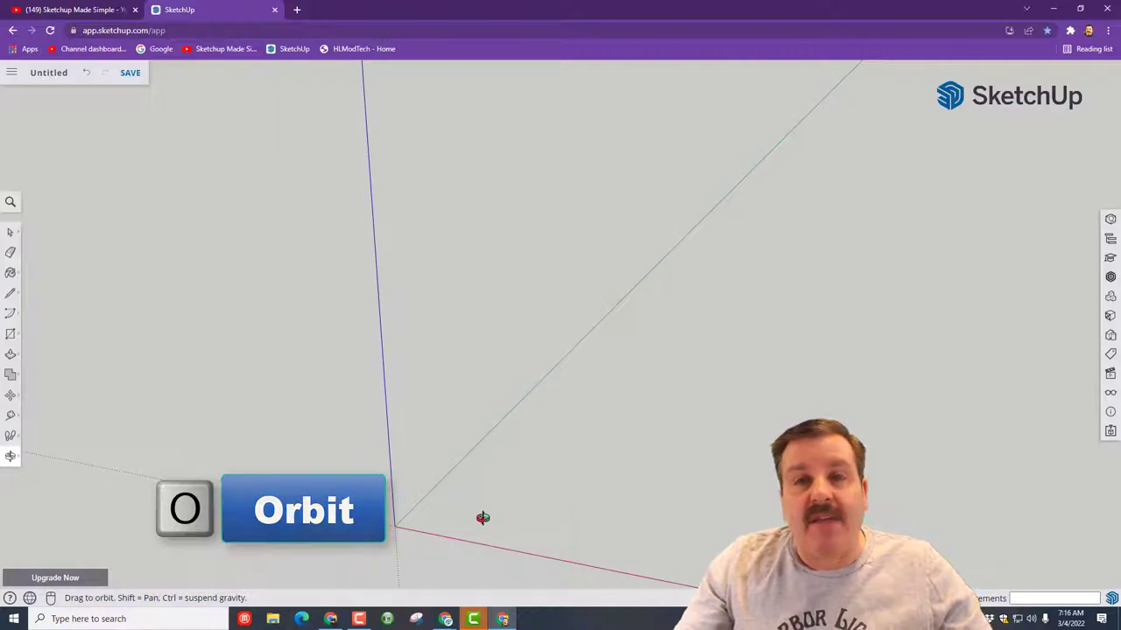
key("r")
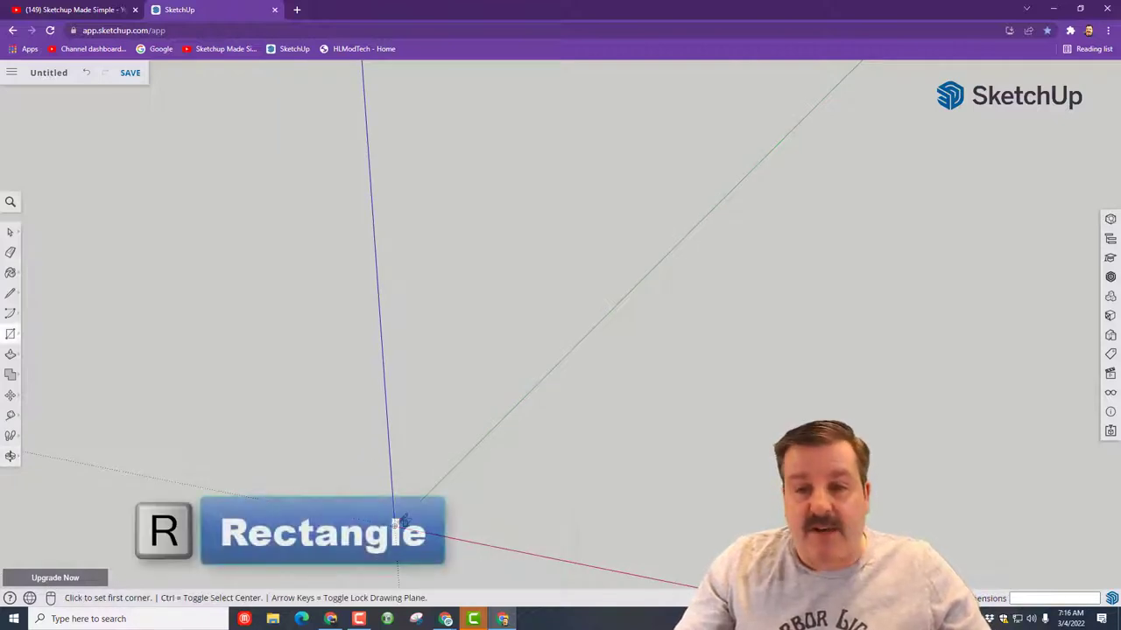
left_click(394, 523)
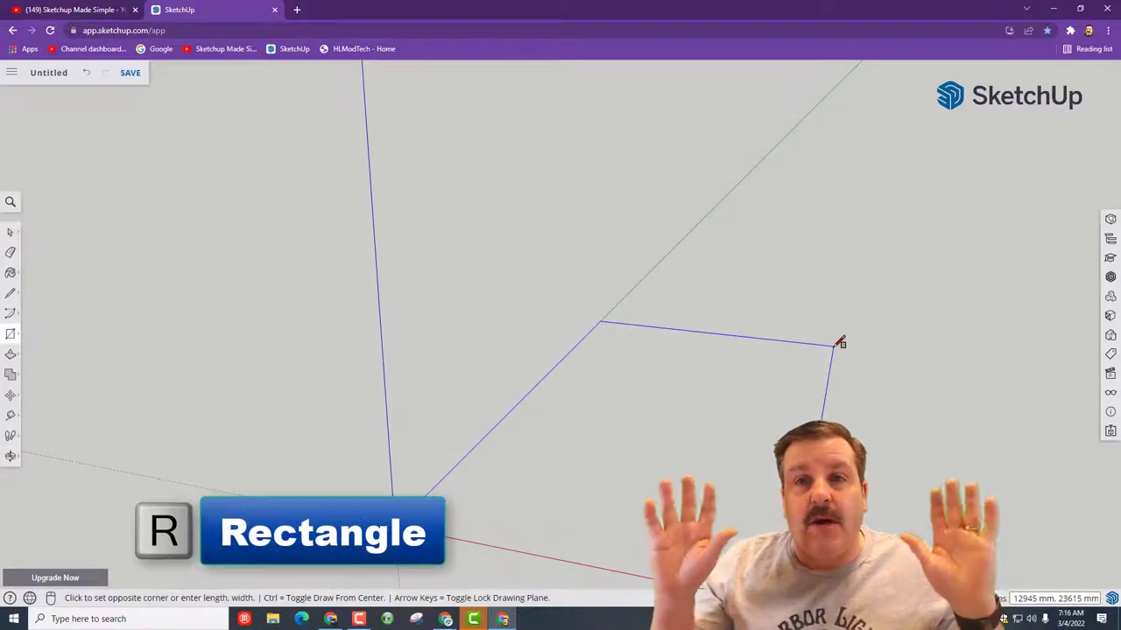
type("175.")
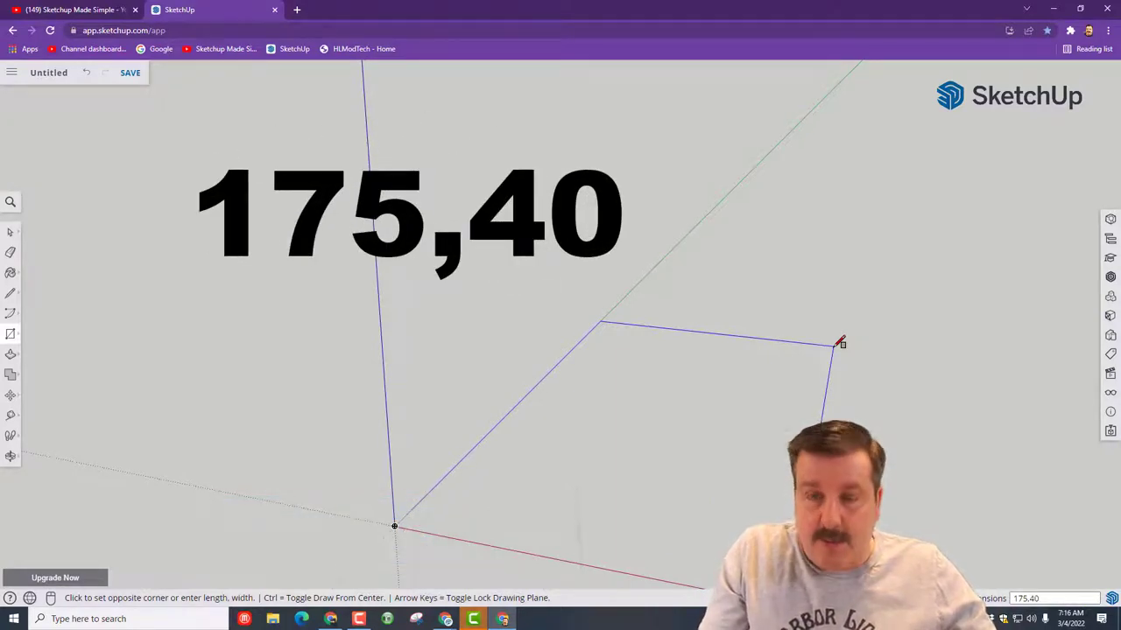
type("40")
key("Return")
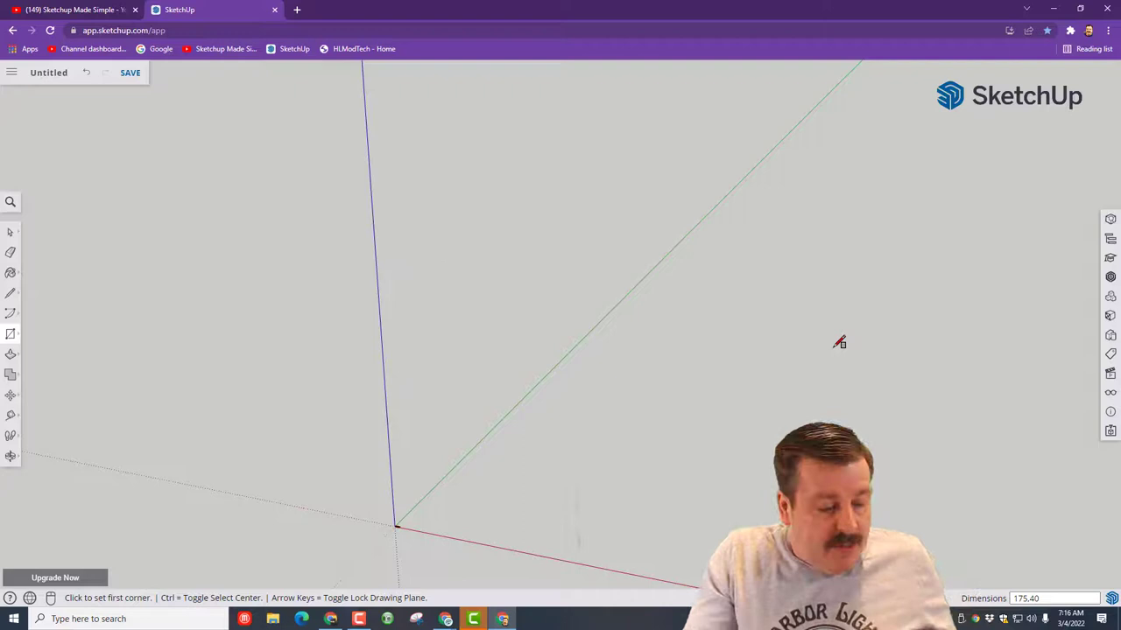
Draw a 30 by 8 mm slot rectangle on the plate's face near the origin end, parallel to the long edges.
key("shift+z")
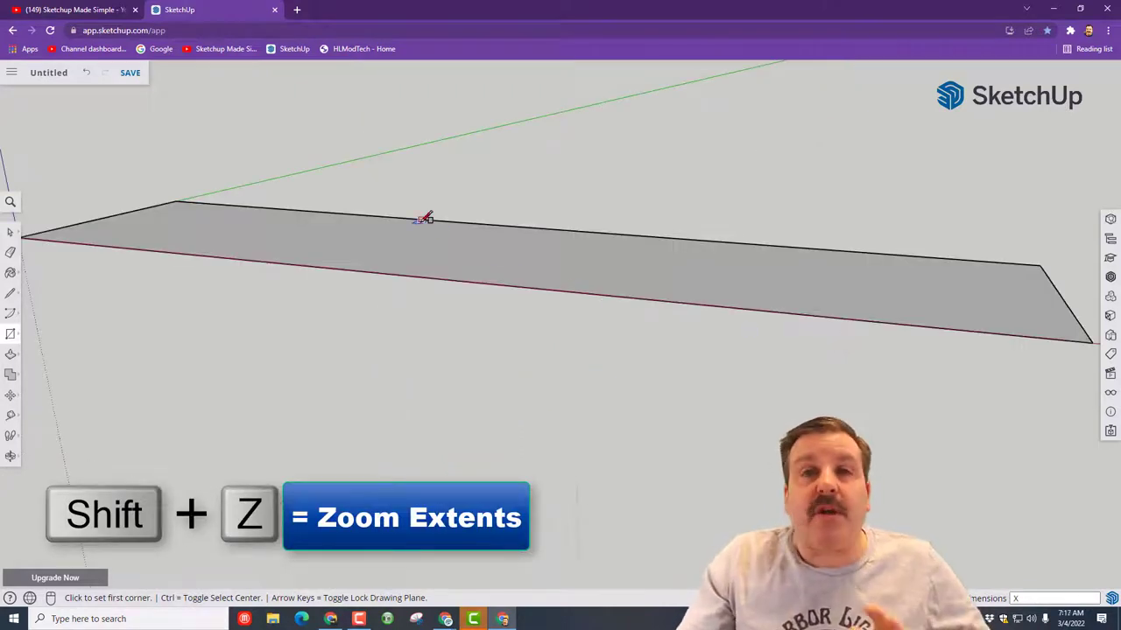
middle_click_drag(350, 180, 402, 271)
scroll(590, 272, "down", 2)
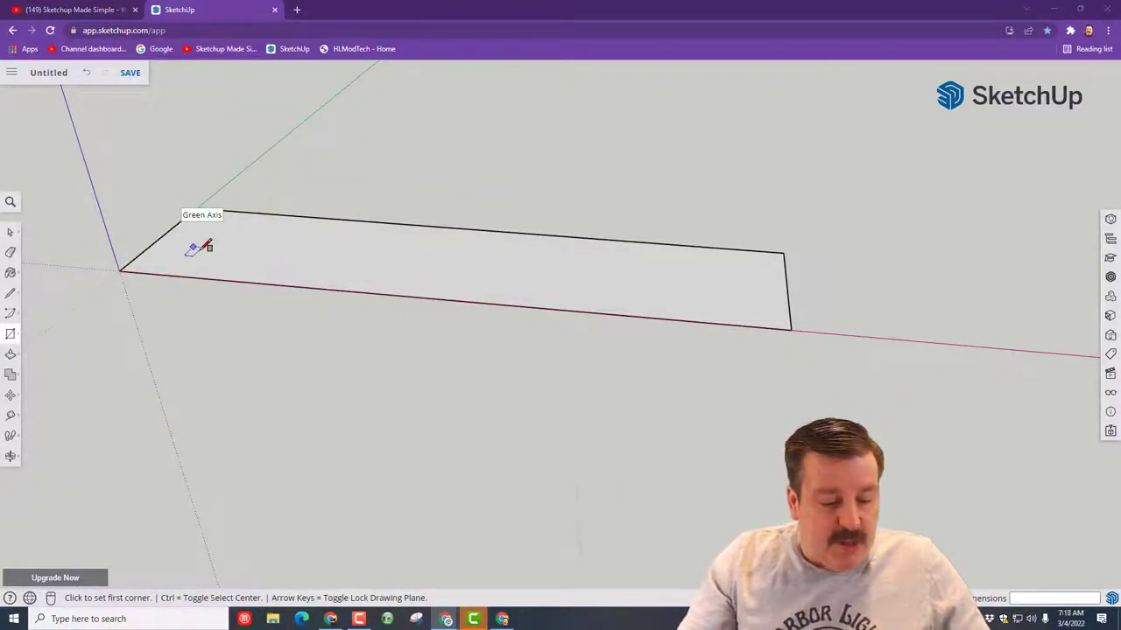
left_click(233, 252)
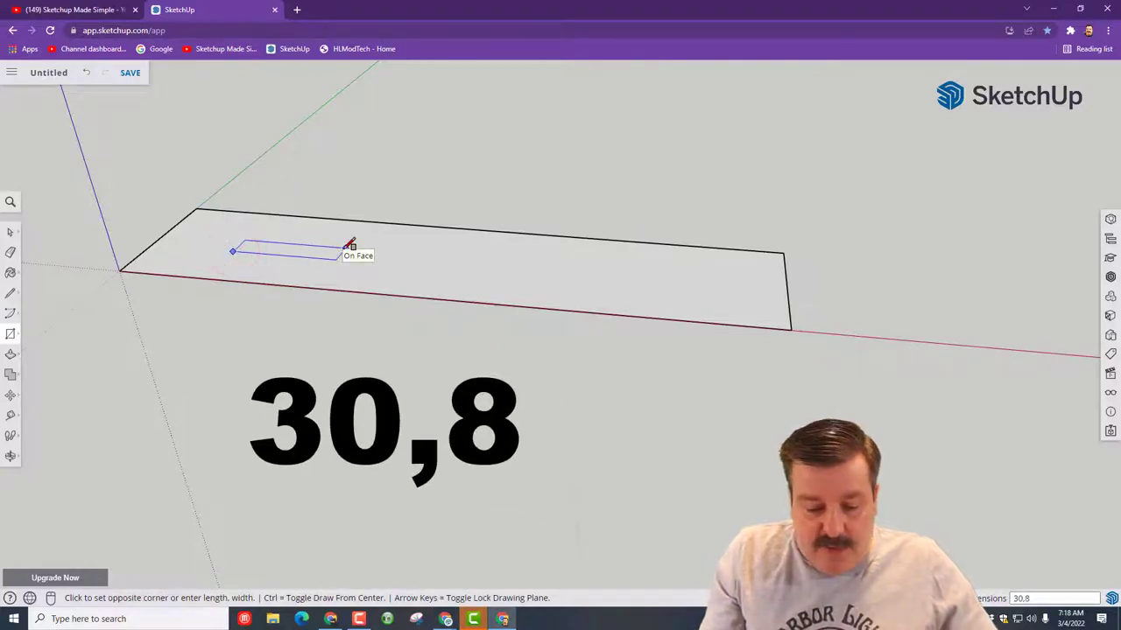
key("Return")
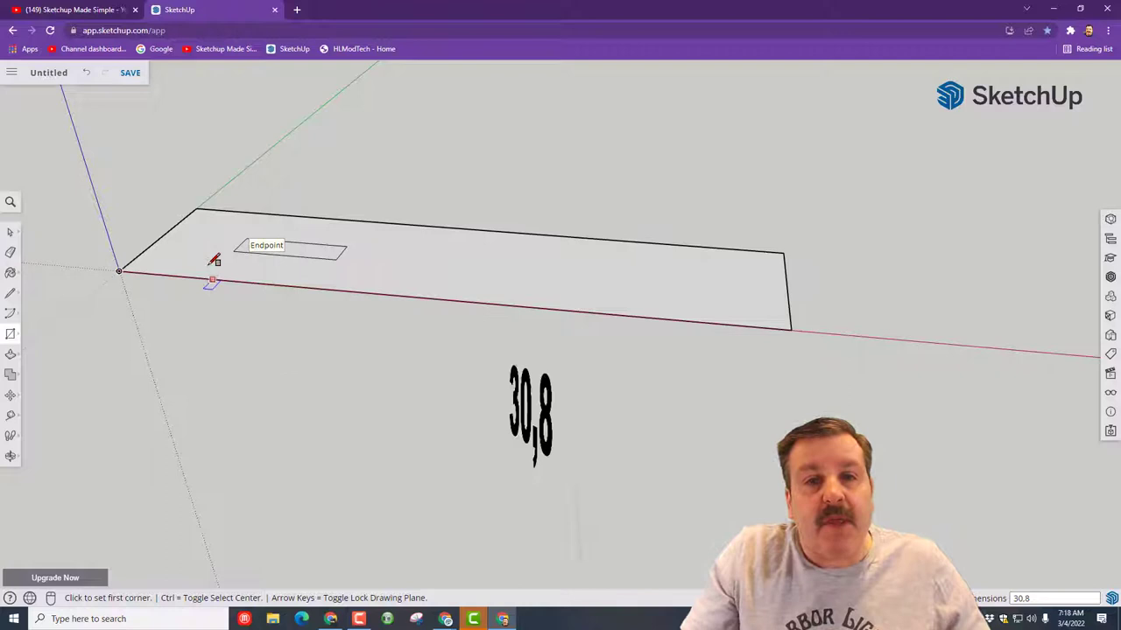
Place a guide line parallel to the plate's short edge at the origin, offset 5 mm inward.
key("t")
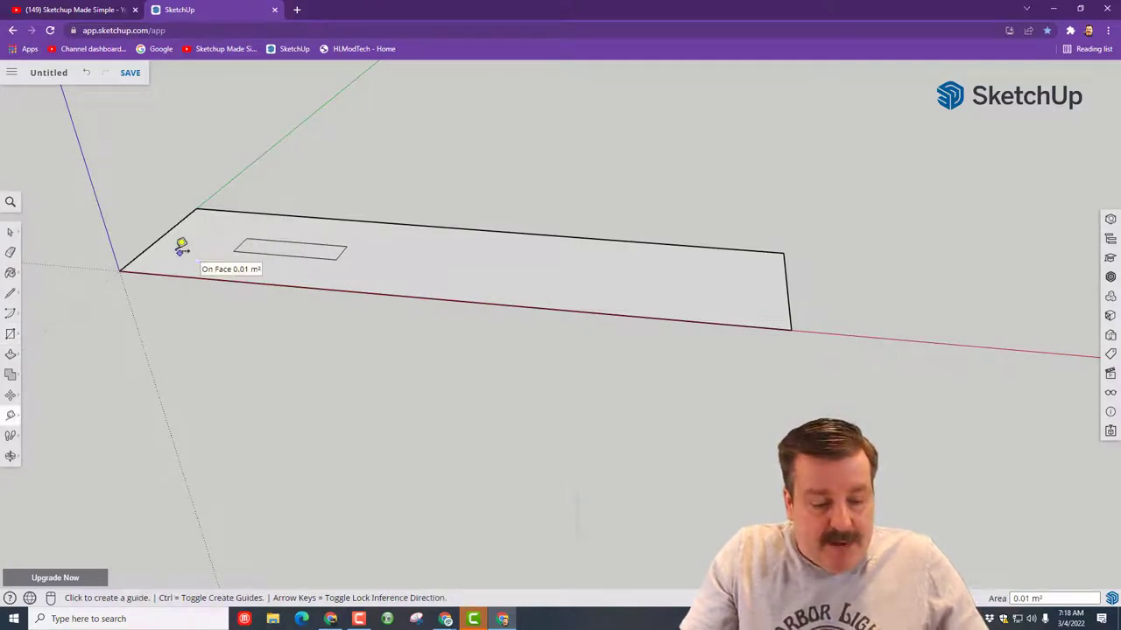
left_click(164, 238)
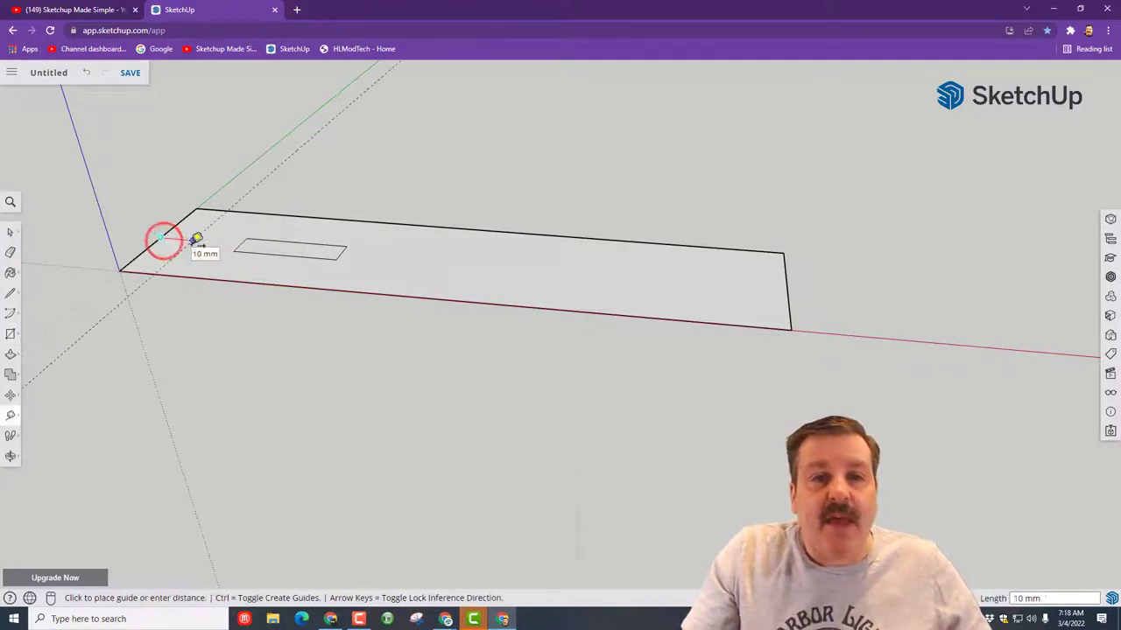
type("10")
key("Return")
type("5")
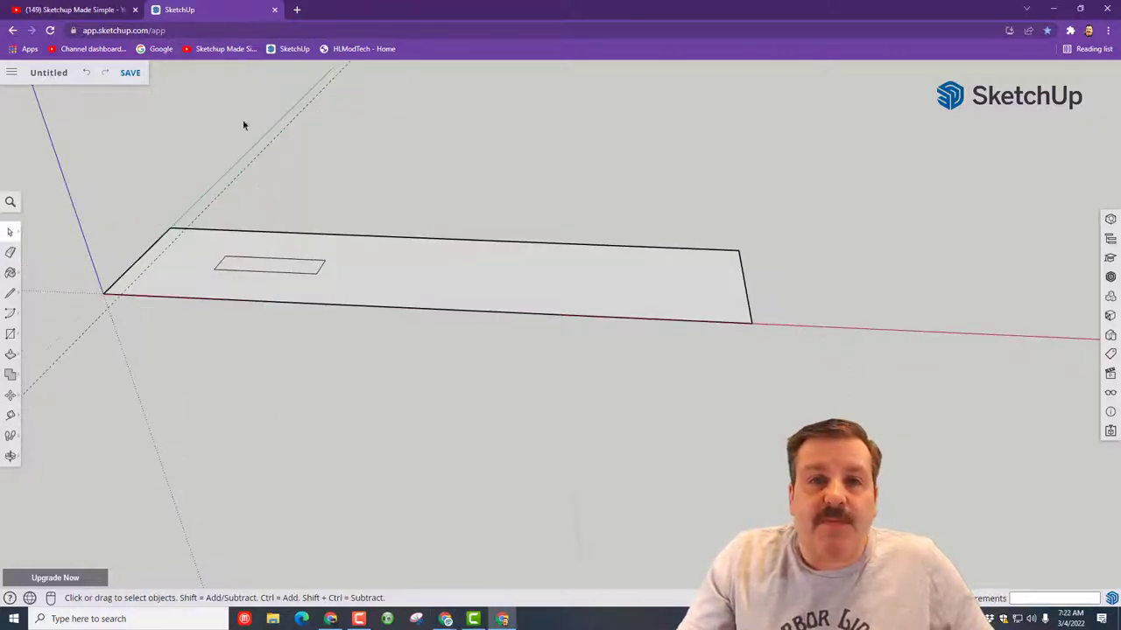
Move the slot rectangle toward the origin end so that its near short side meets the guide line.
key("space")
left_click(261, 268)
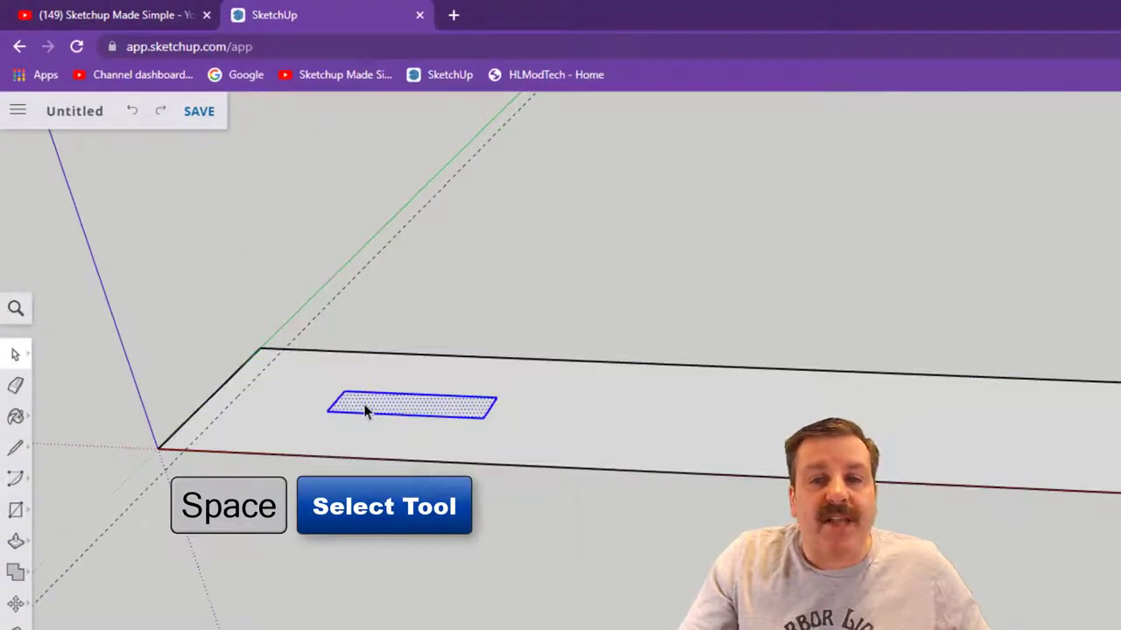
key("m")
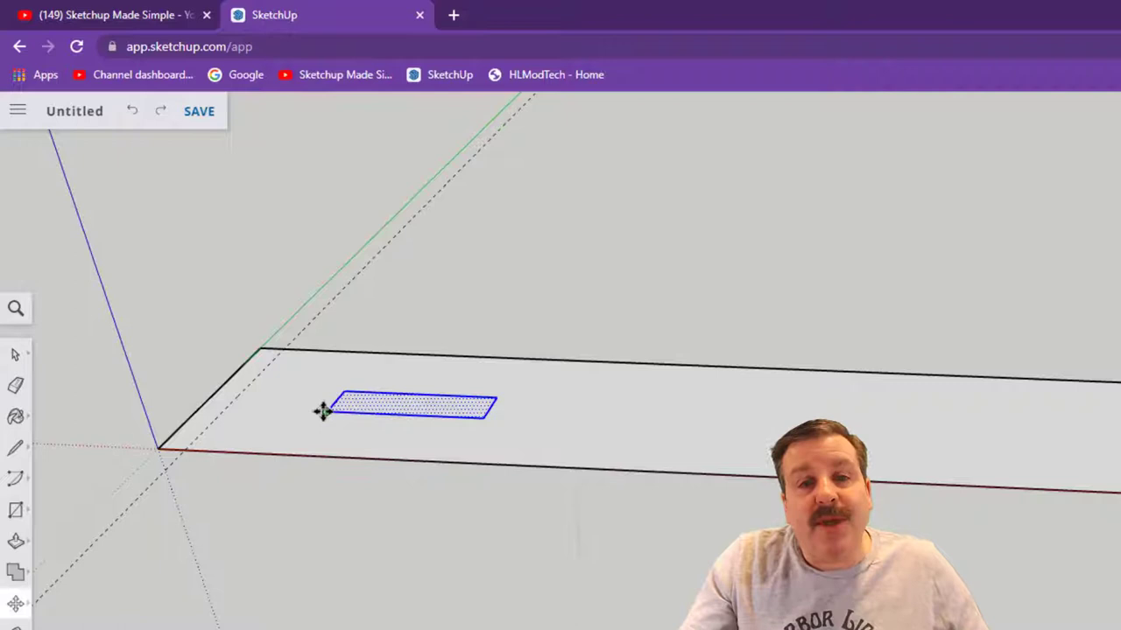
left_click(323, 409)
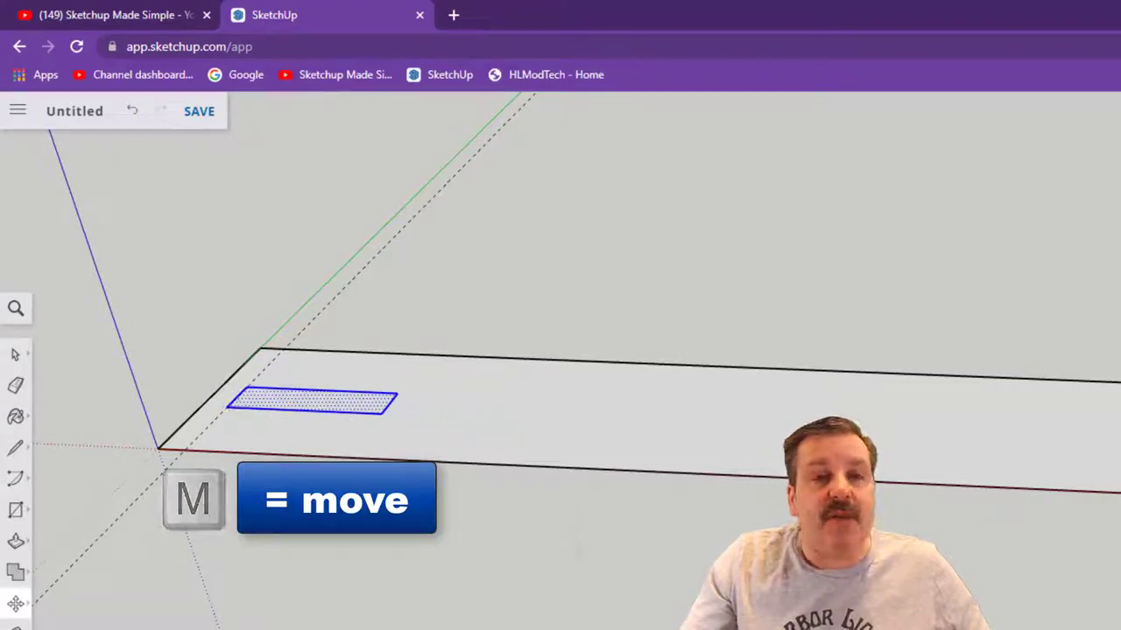
Place a second guide line across the middle part of the plate, offset from the short edge at the origin.
key("t")
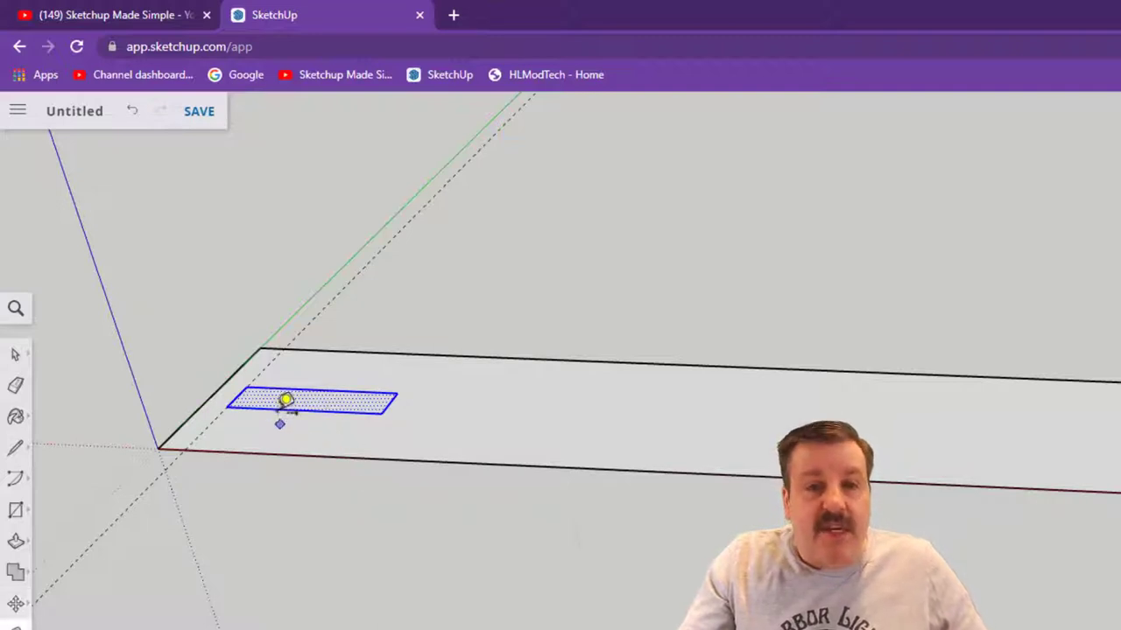
left_click(212, 395)
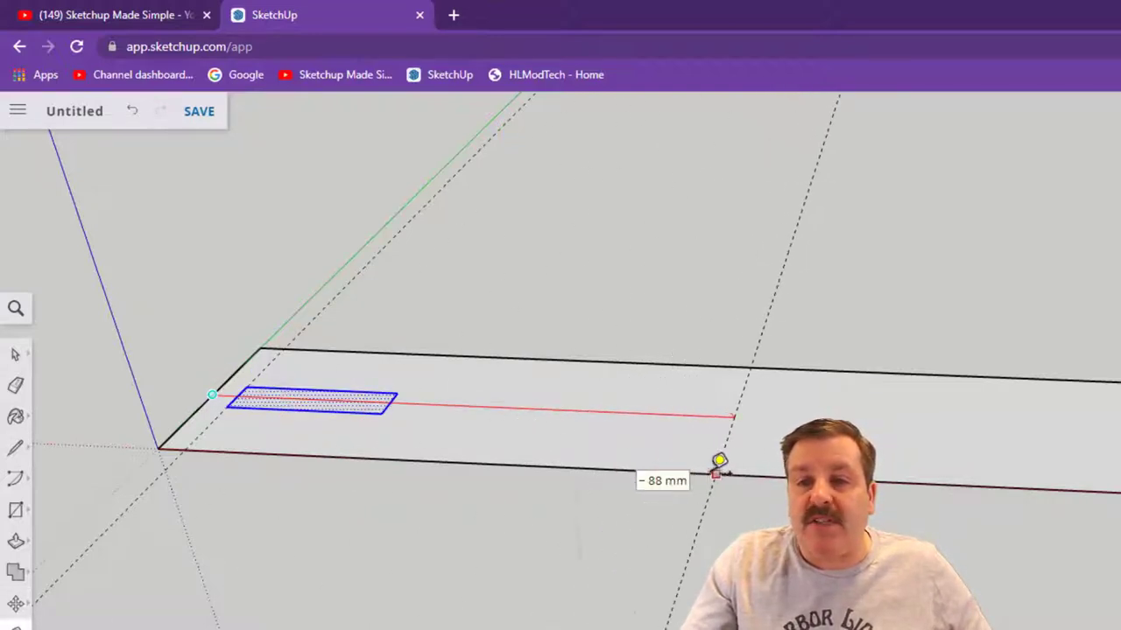
left_click(640, 470)
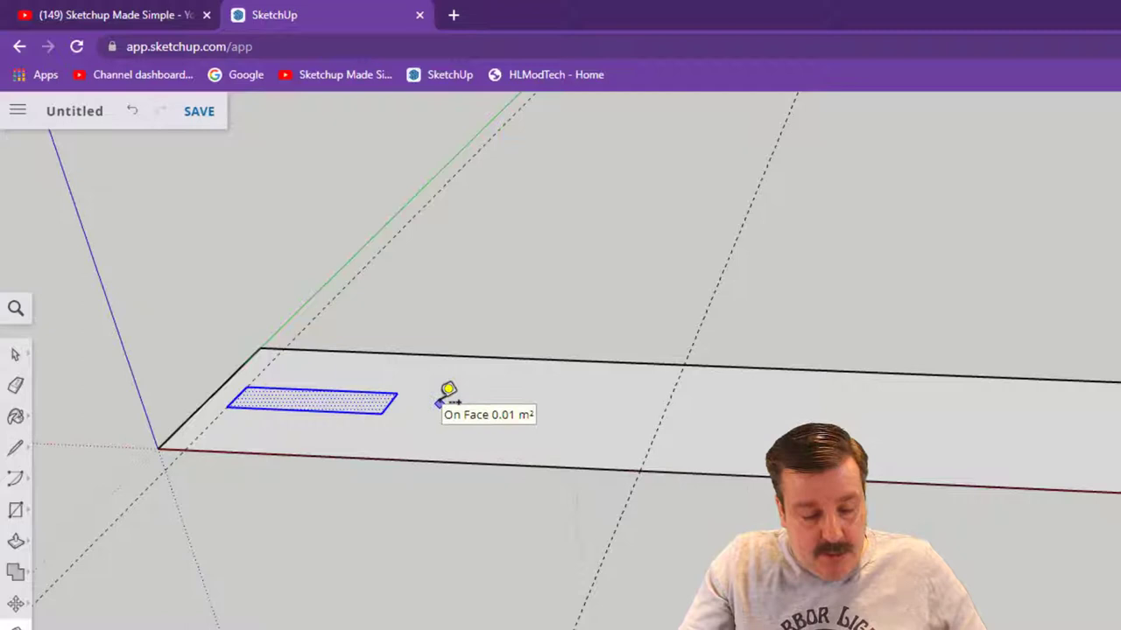
Copy the slot rectangle along the plate by its long side's midpoint onto the middle guide line.
key("space")
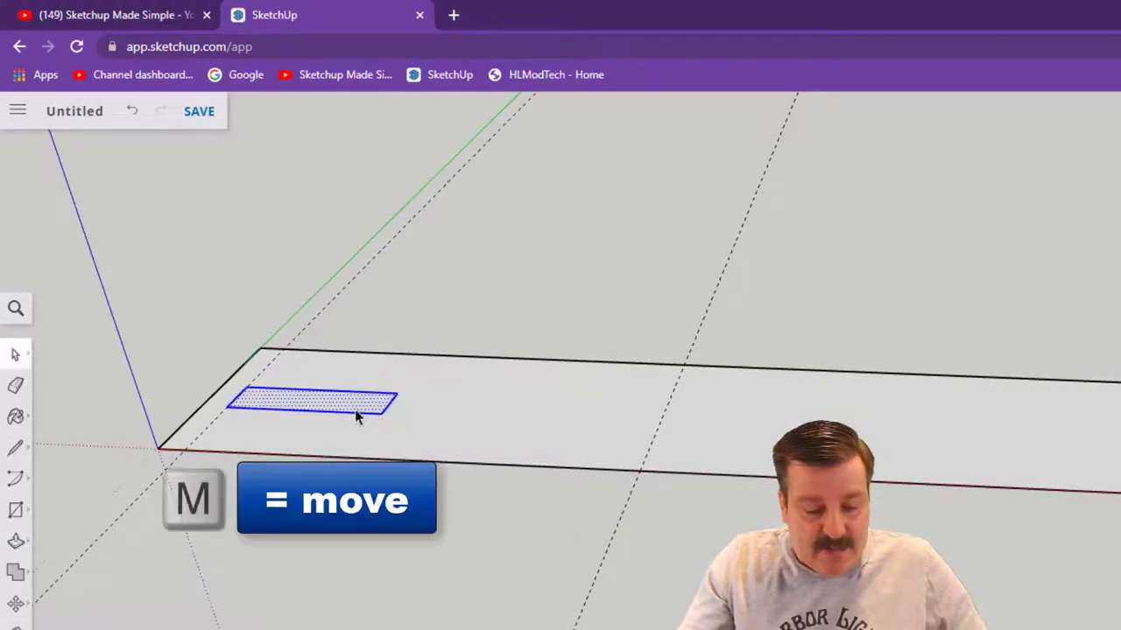
key("m")
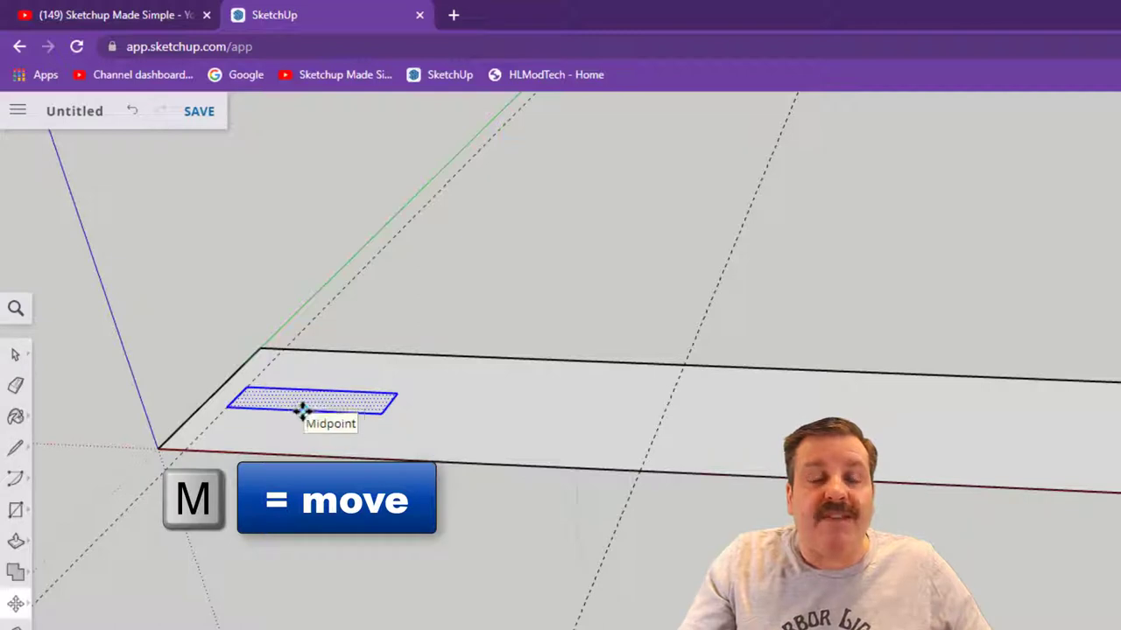
left_click(329, 423)
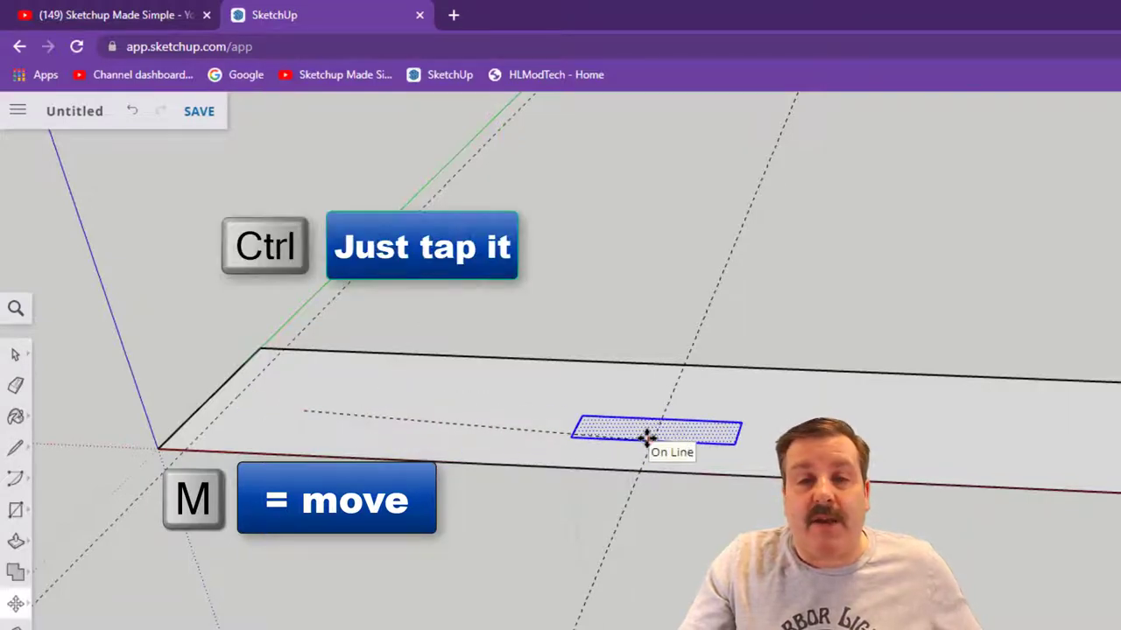
key("ctrl")
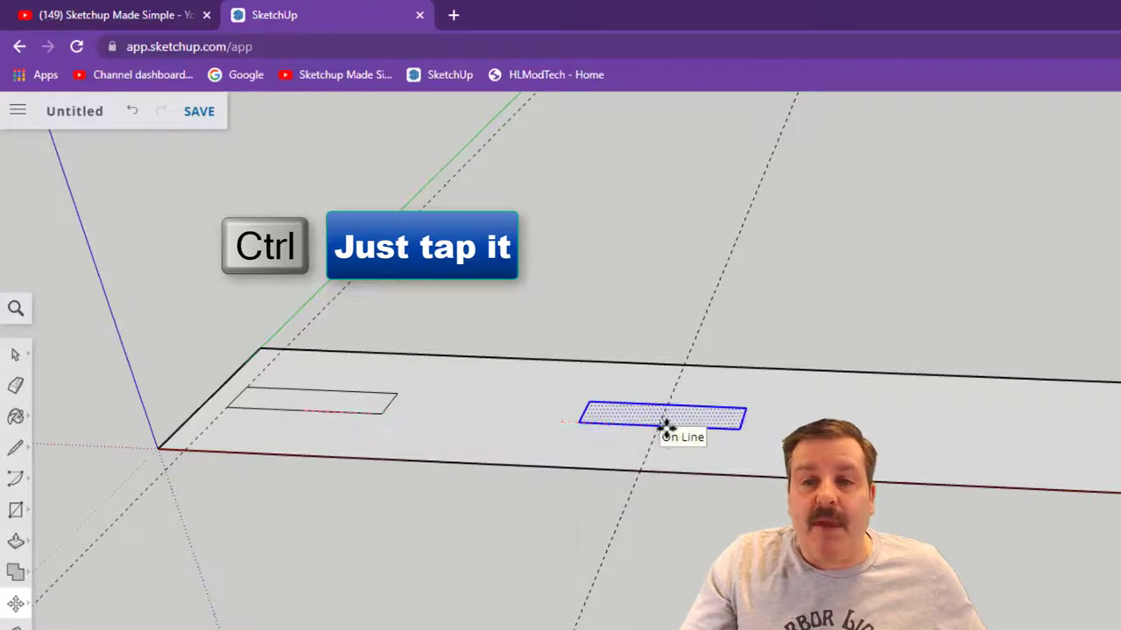
left_click(690, 474)
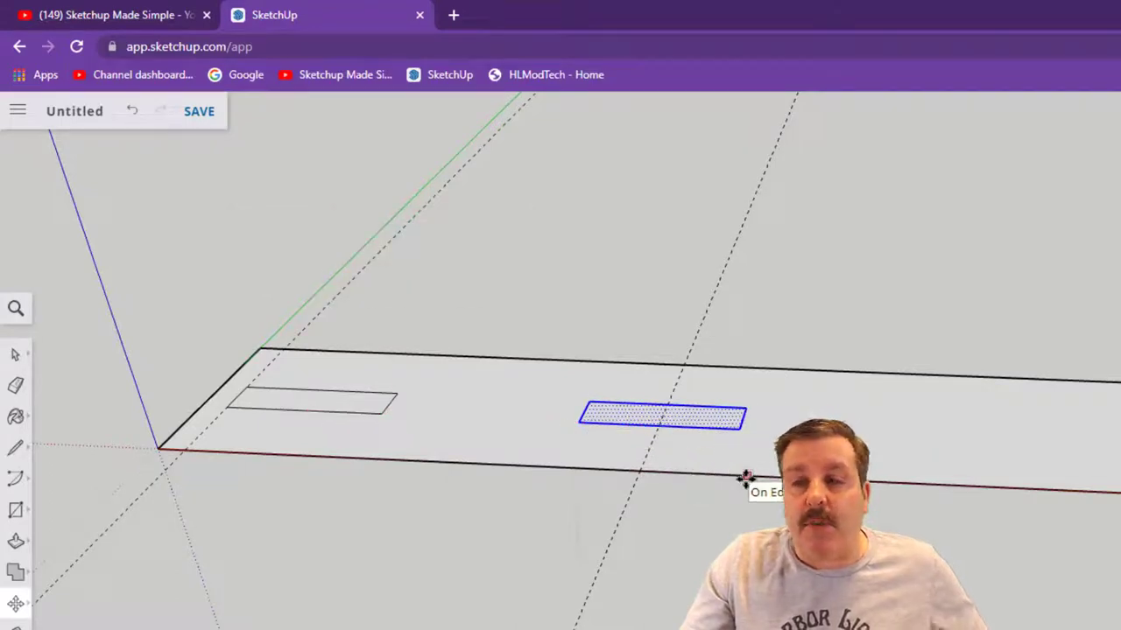
Place a third guide line inside the plate, offset from the short edge farthest from the origin.
key("t")
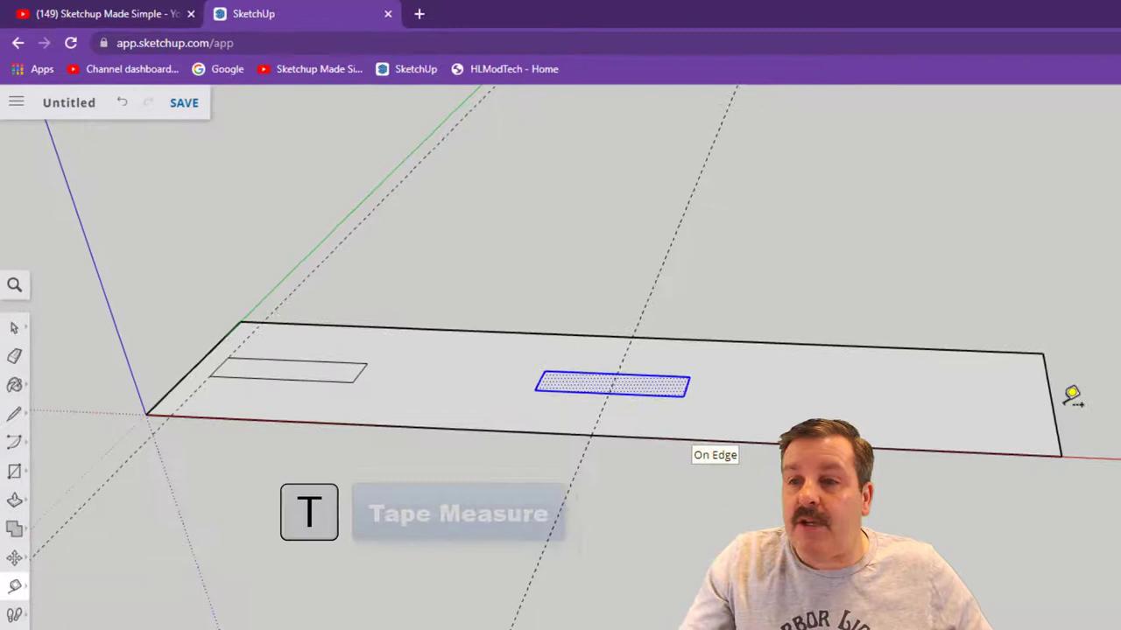
left_click(1120, 432)
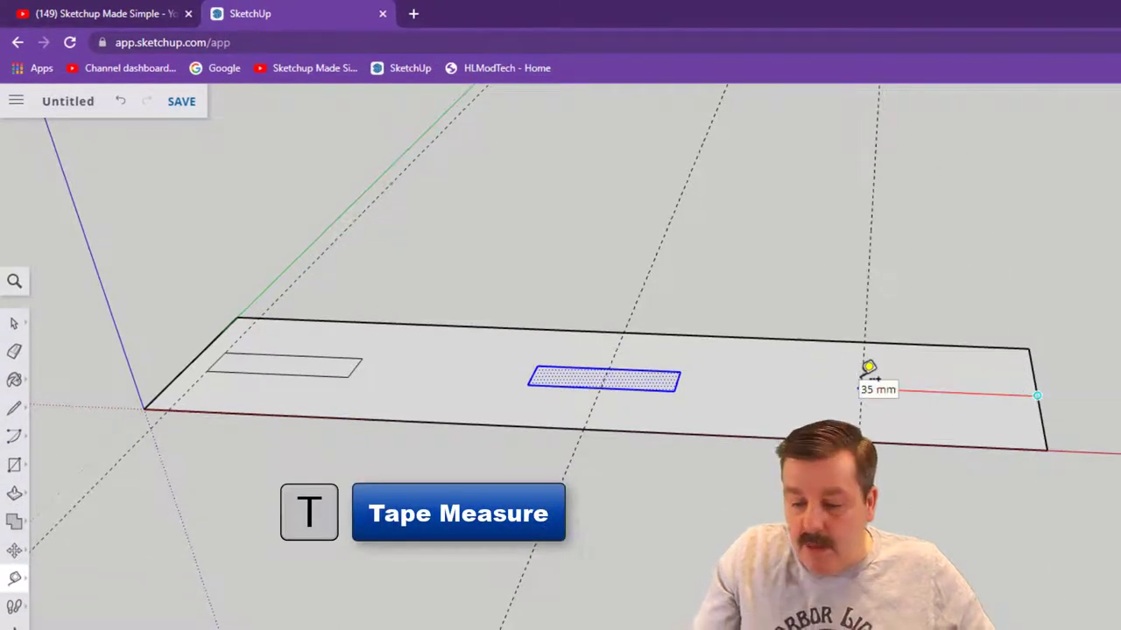
left_click(867, 368)
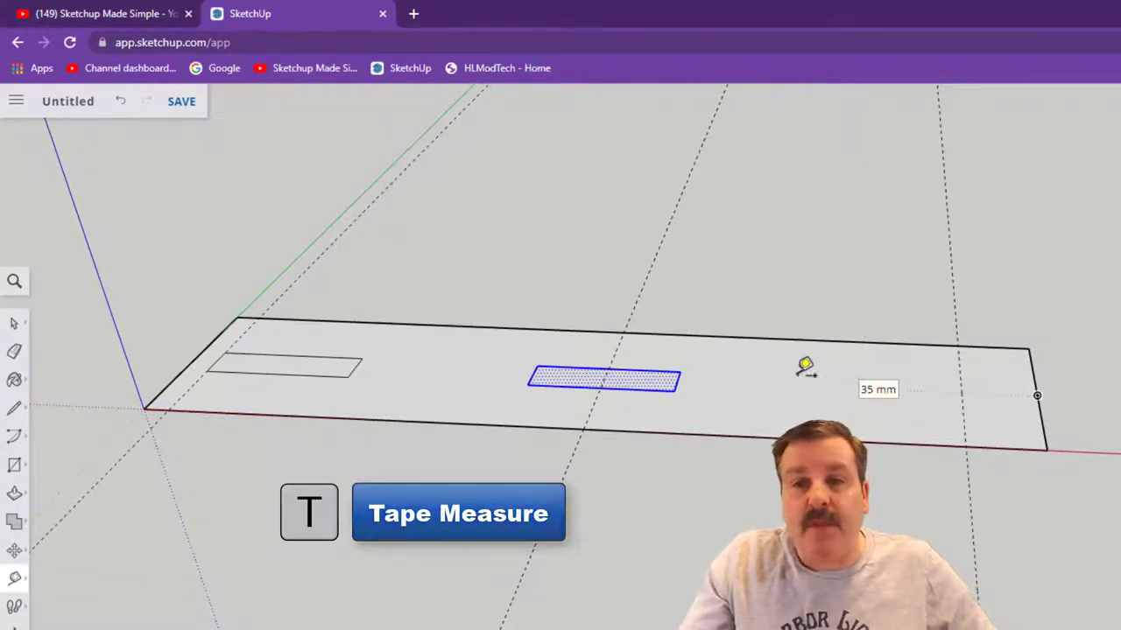
Copy the middle slot rectangle toward the far end, placing its outer corner on the third guide line.
key("space")
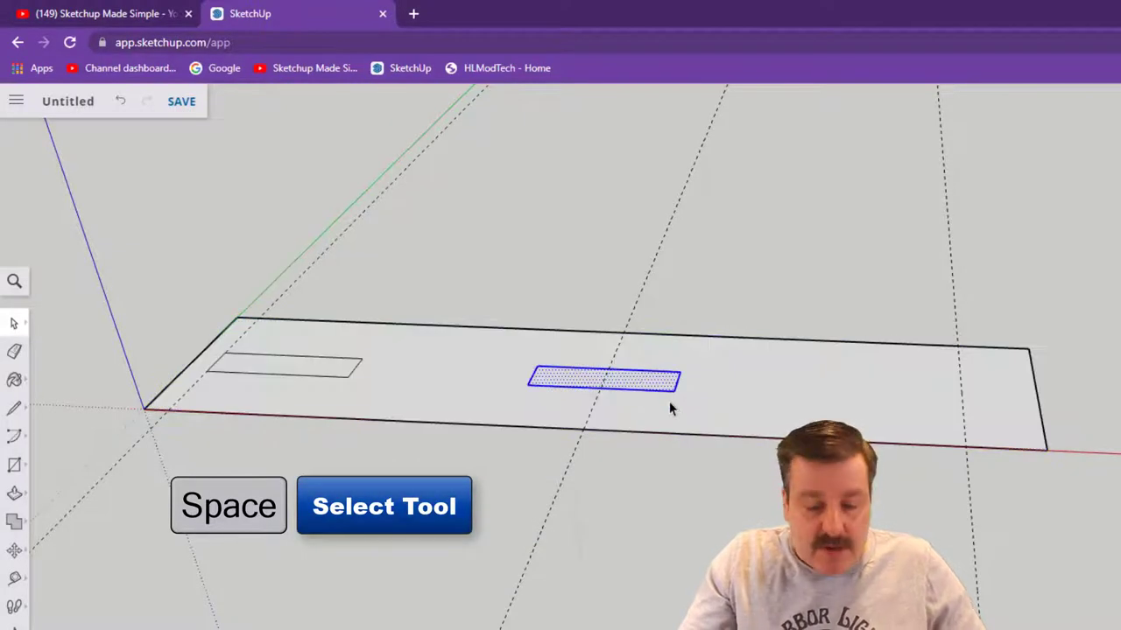
key("m")
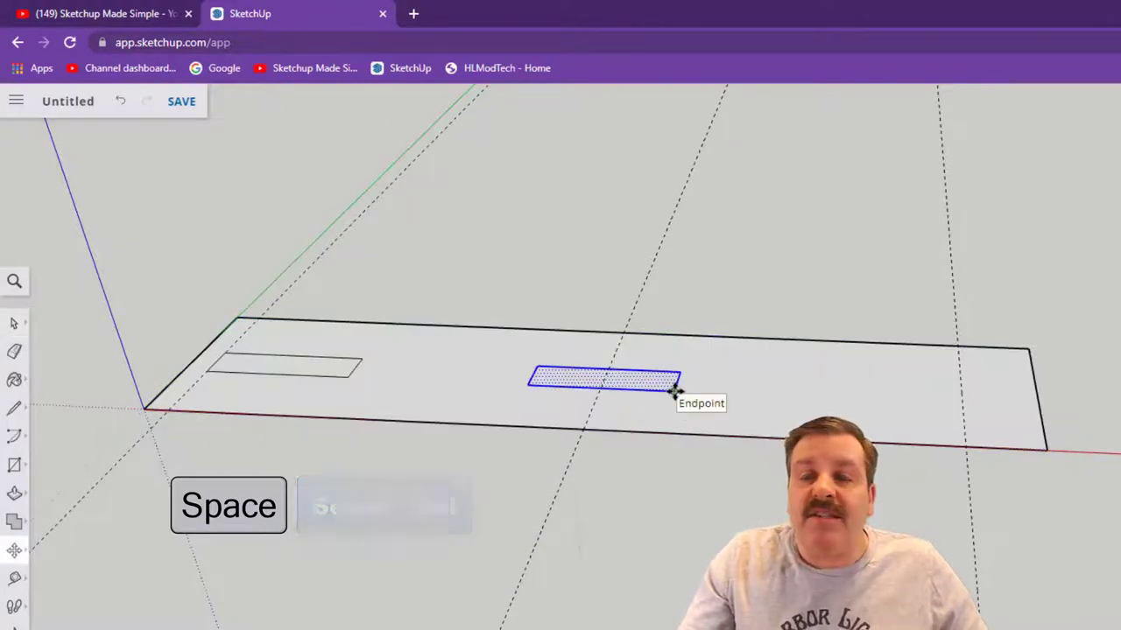
left_click(681, 386)
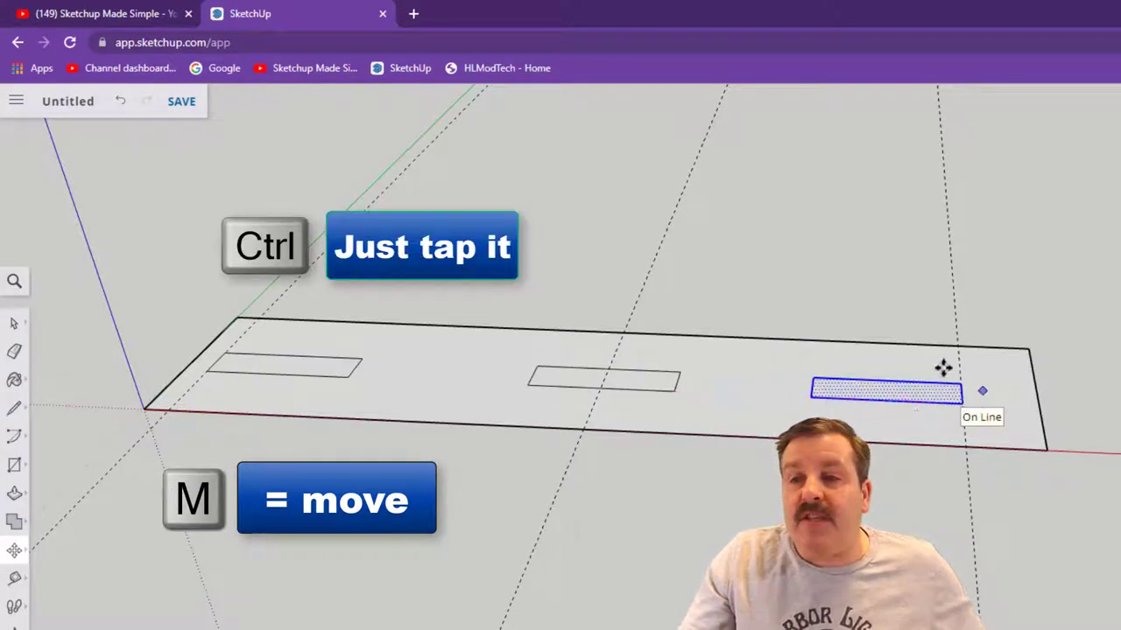
left_click(983, 404)
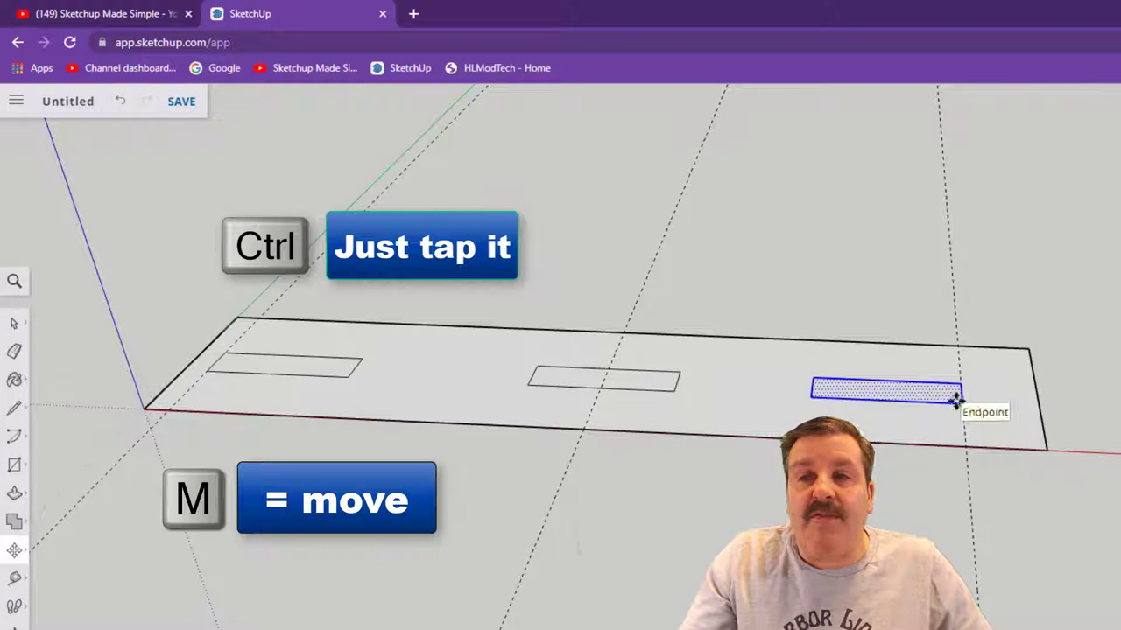
Place a guide line 7.5 mm inside the plate's far short edge and draw a 3 mm radius circle centred on it.
key("t")
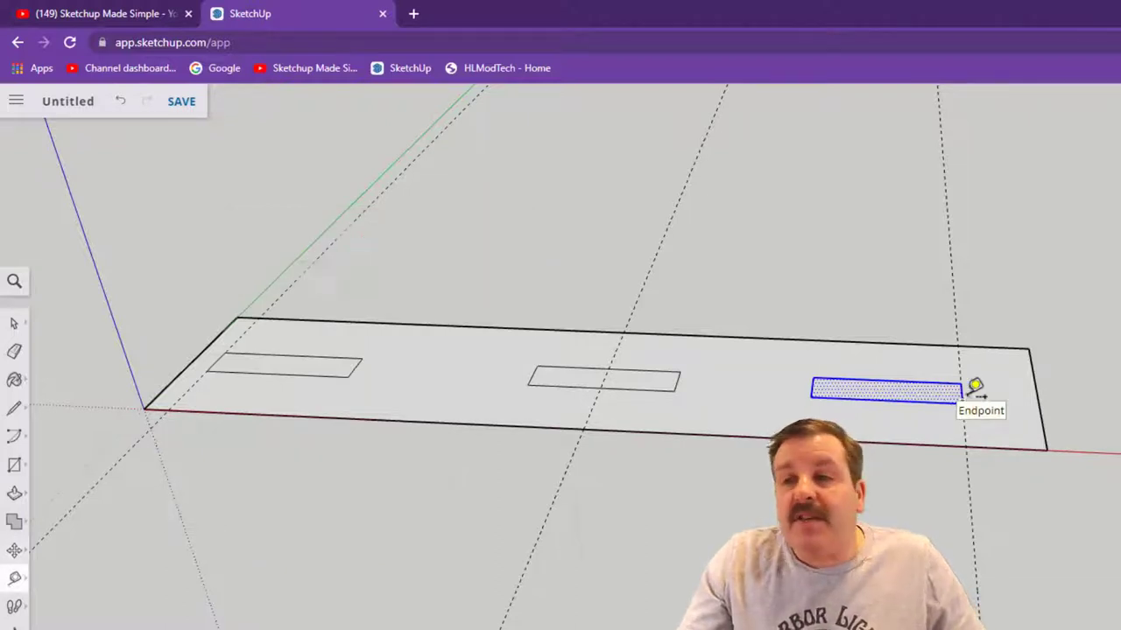
left_click(1042, 396)
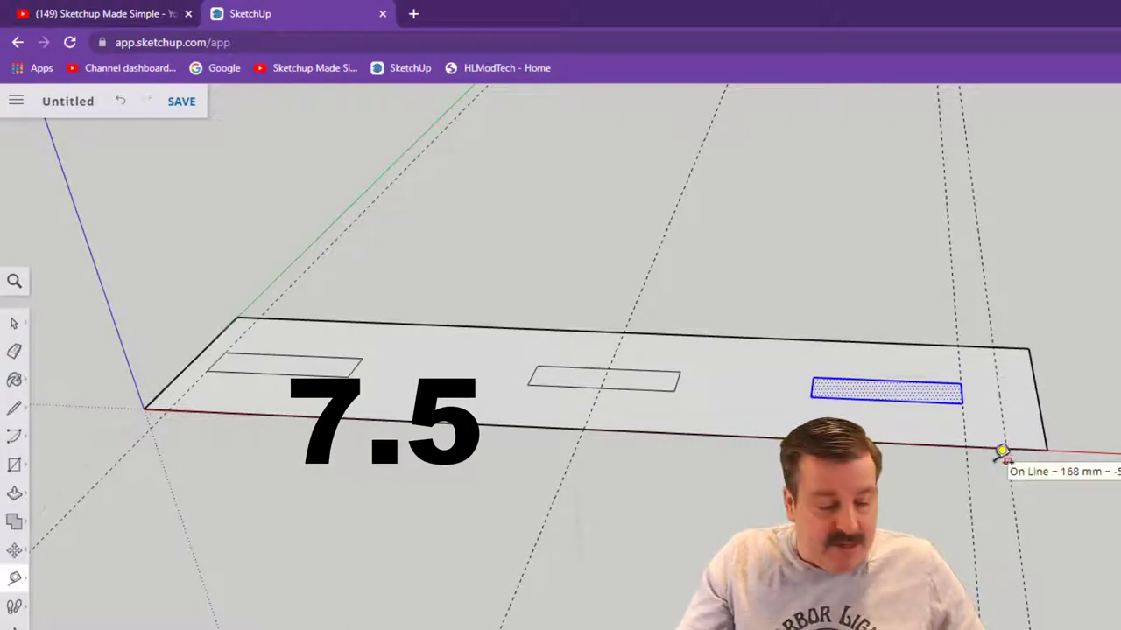
key("c")
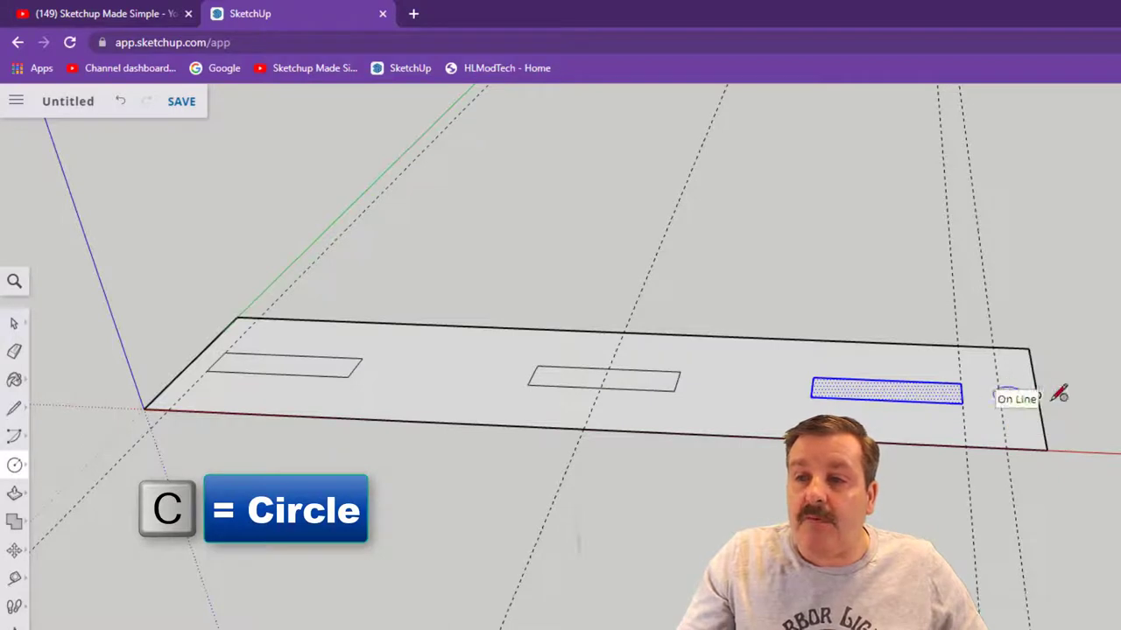
left_click(998, 392)
type("3")
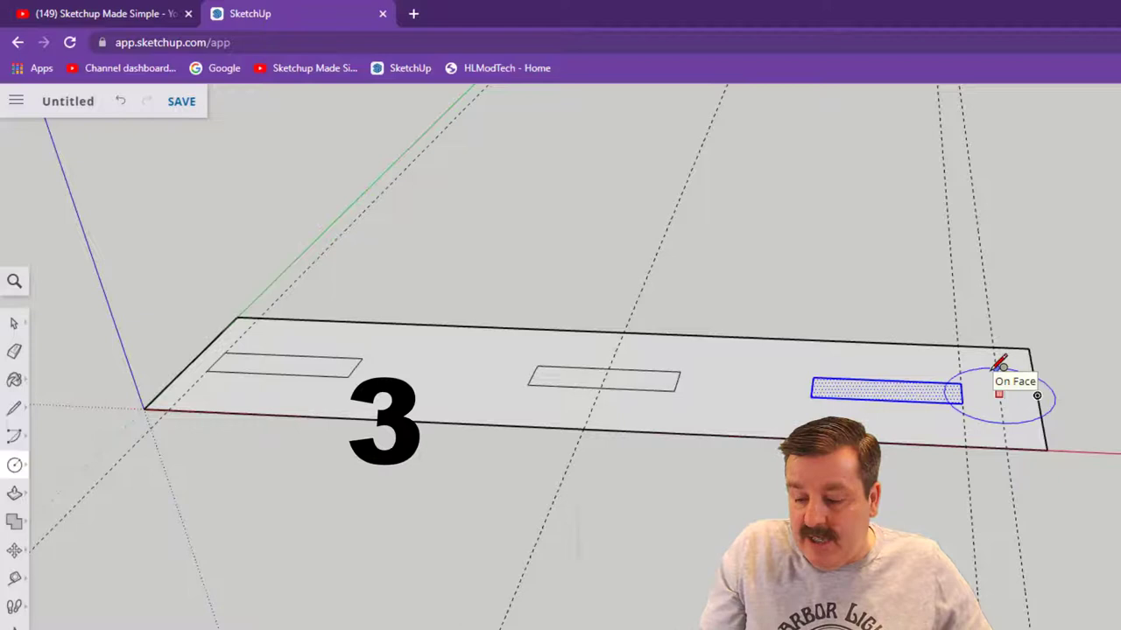
key("Return")
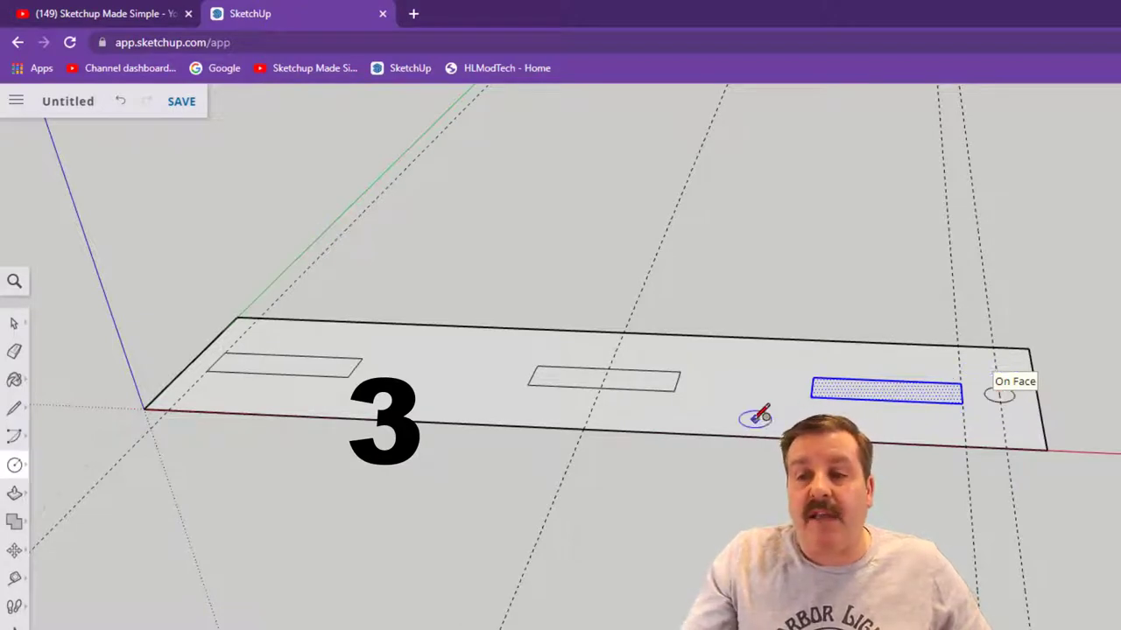
Push/Pull the plate face up 4 mm, leaving the three slots and the circle as openings.
key("space")
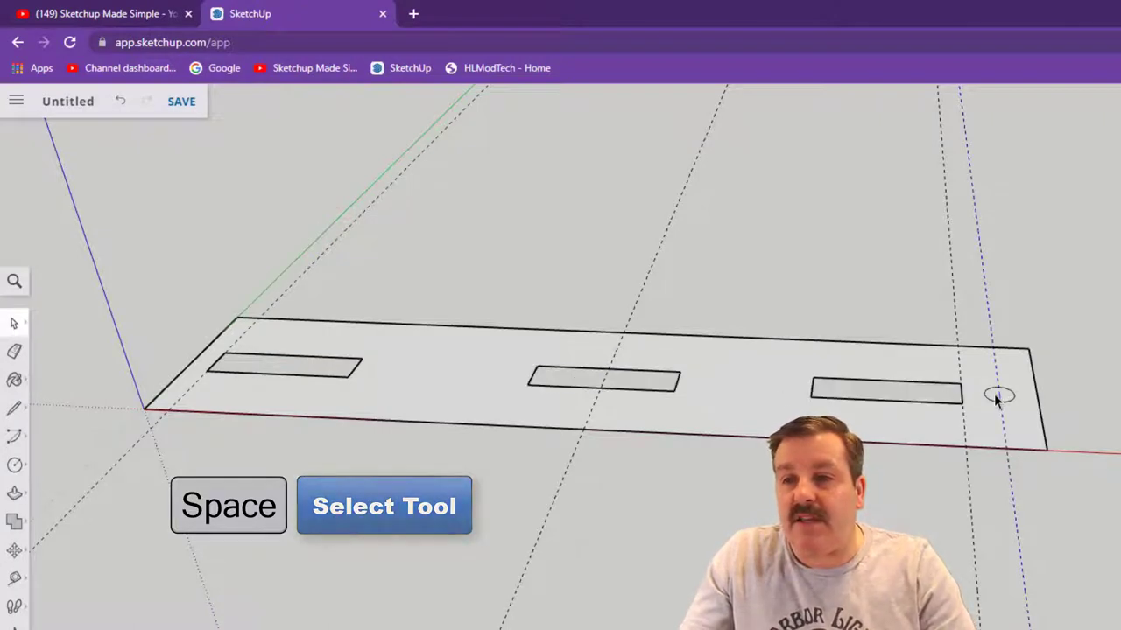
key("p")
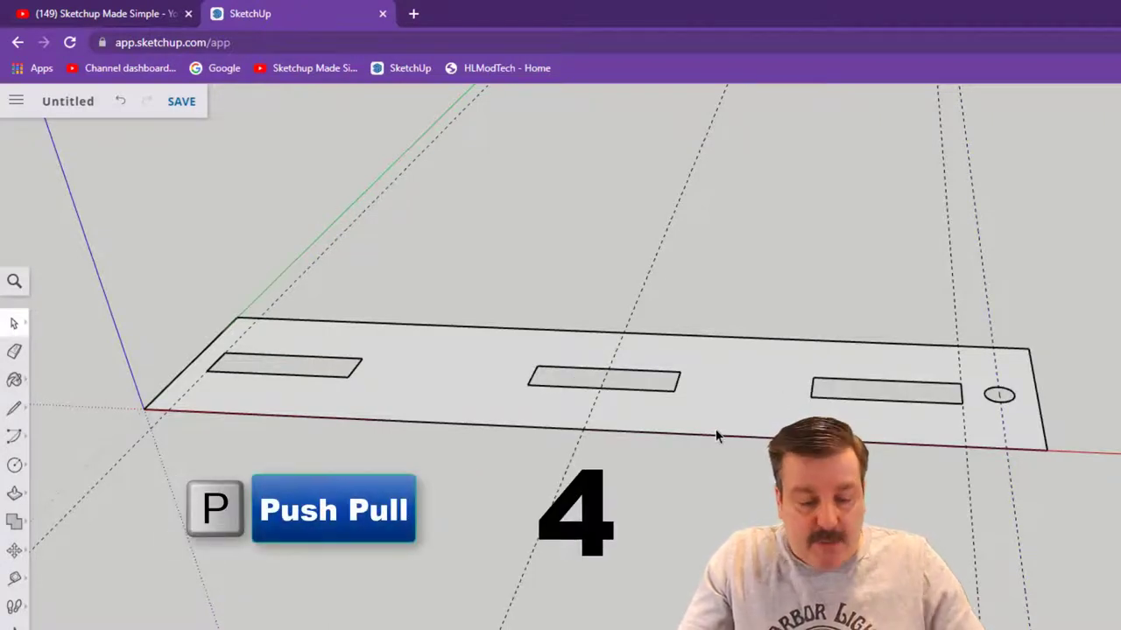
left_click(692, 430)
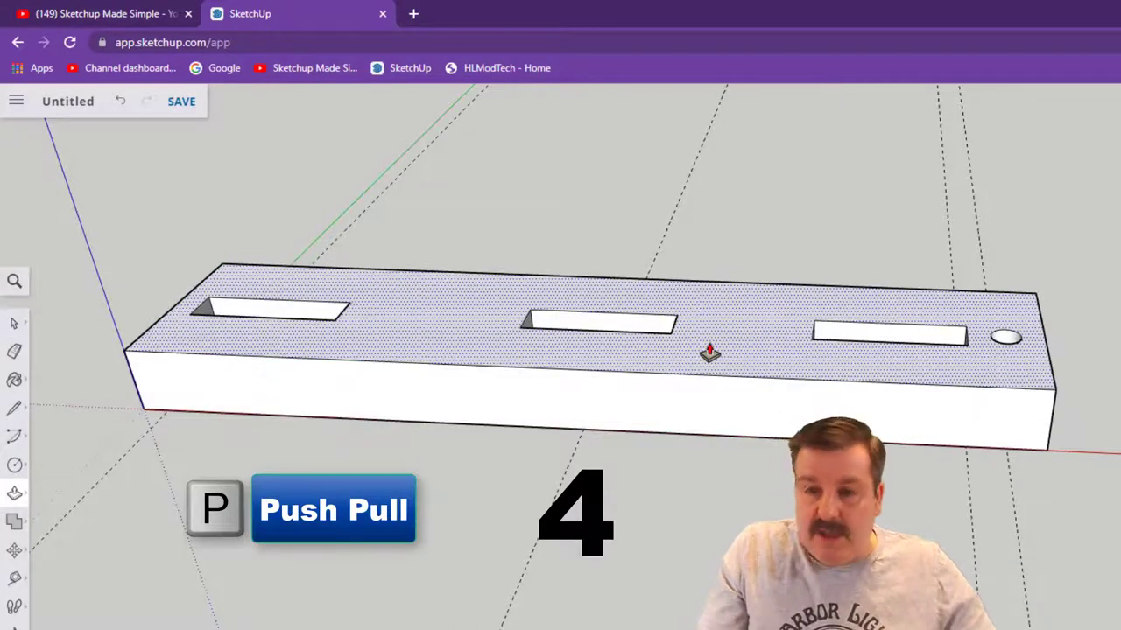
key("Escape")
Place a guide point 10 mm from the origin along the green axis, on the side away from the plate.
middle_click_drag(561, 350, 595, 354)
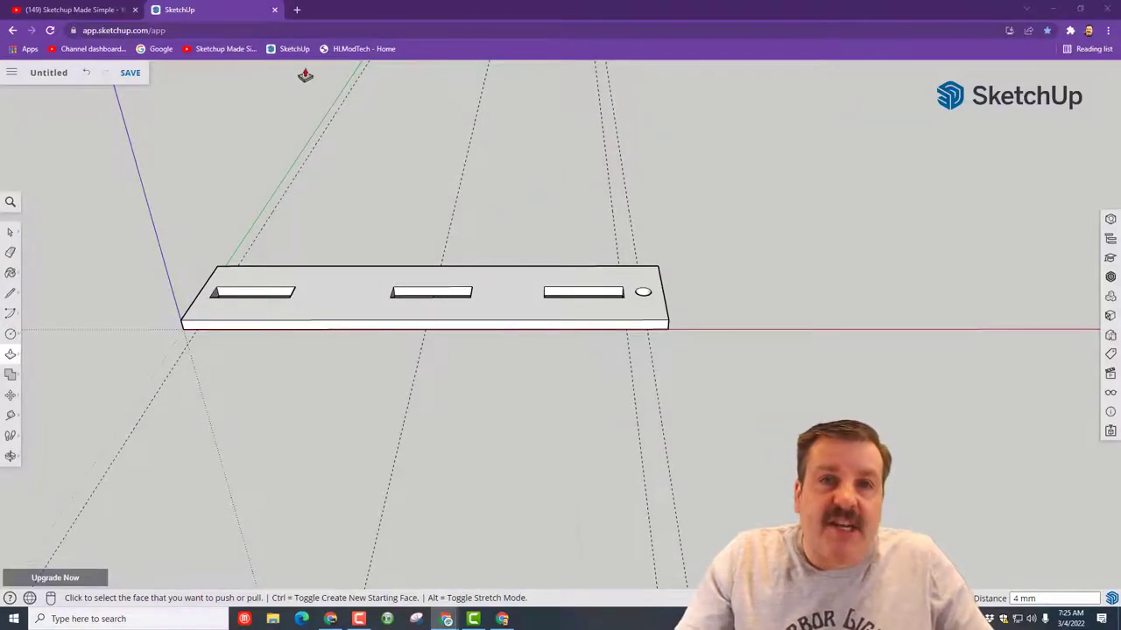
key("t")
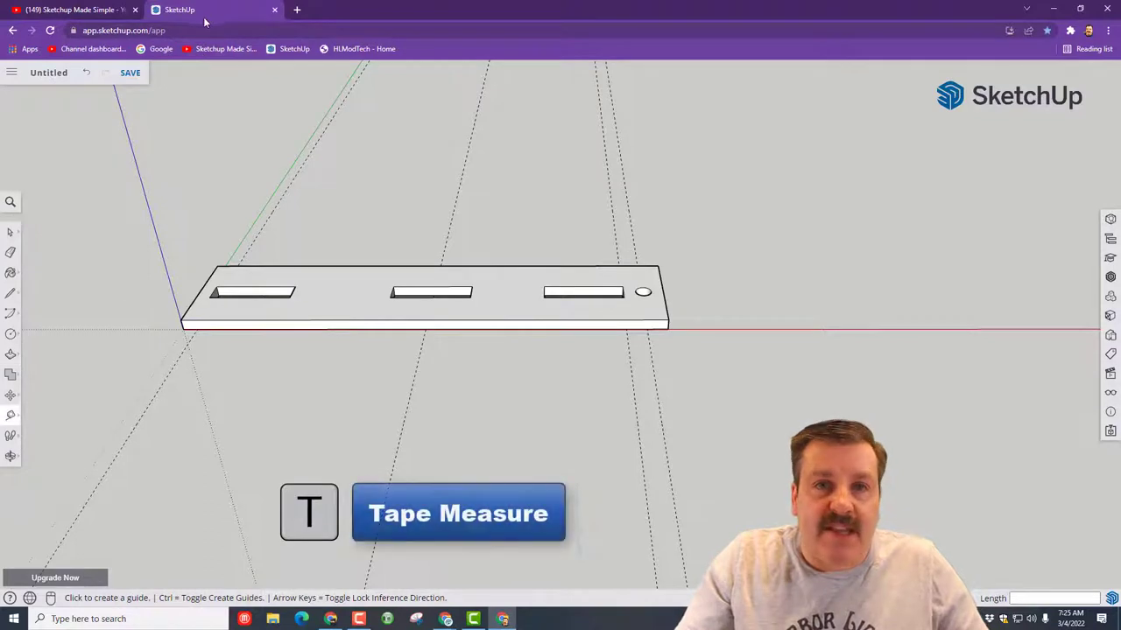
left_click(183, 329)
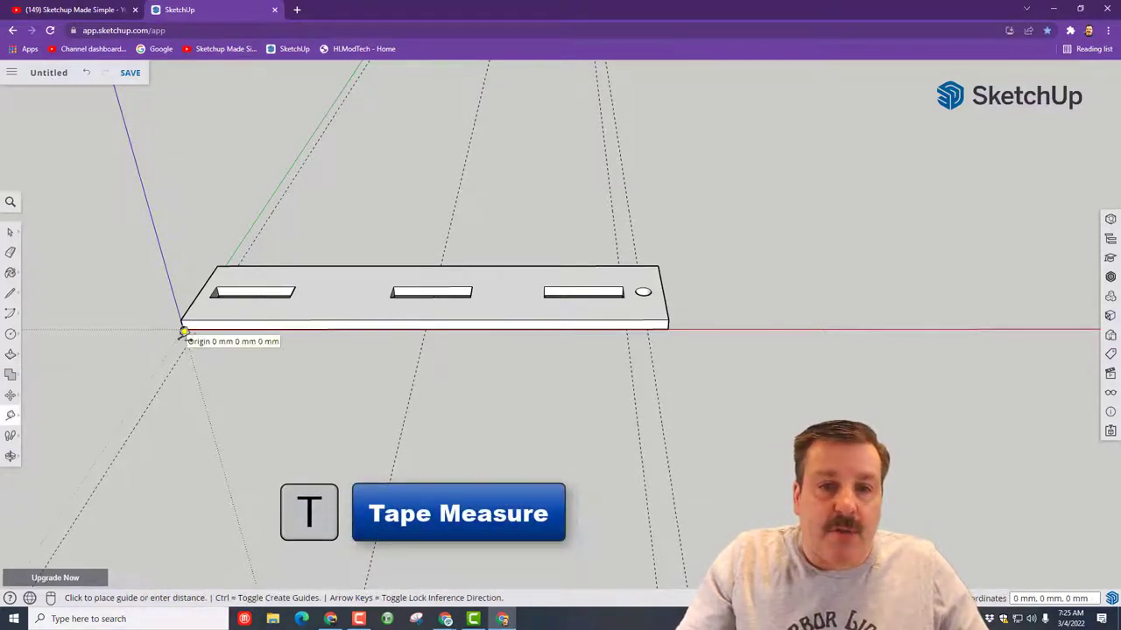
left_click(136, 382)
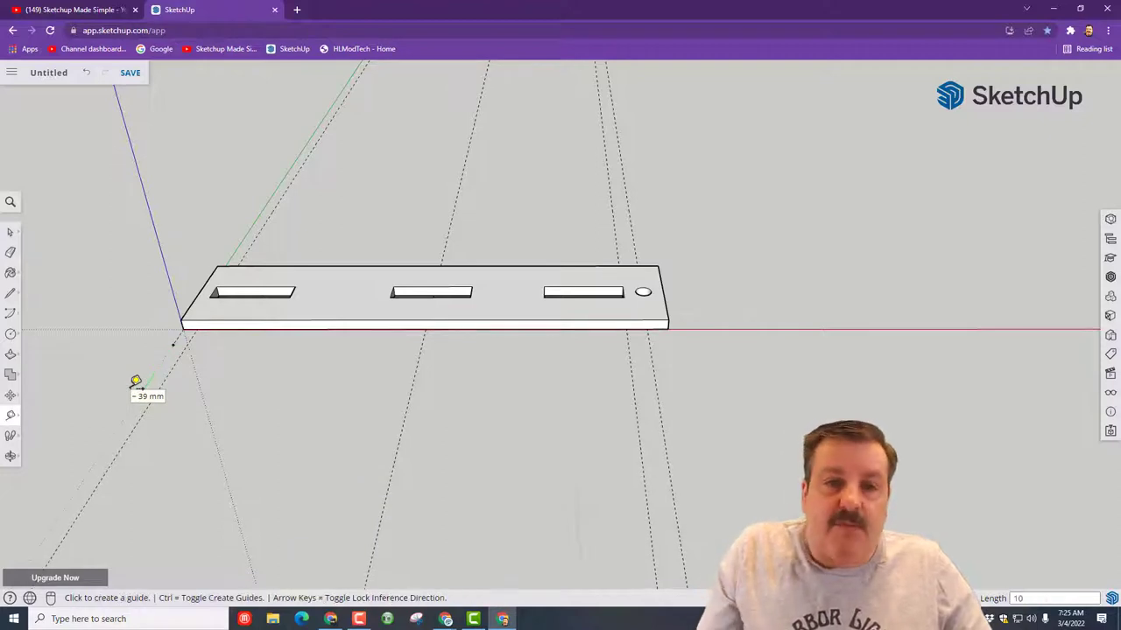
Draw a 162 by 10 mm rectangle alongside the plate, starting from the guide point.
key("r")
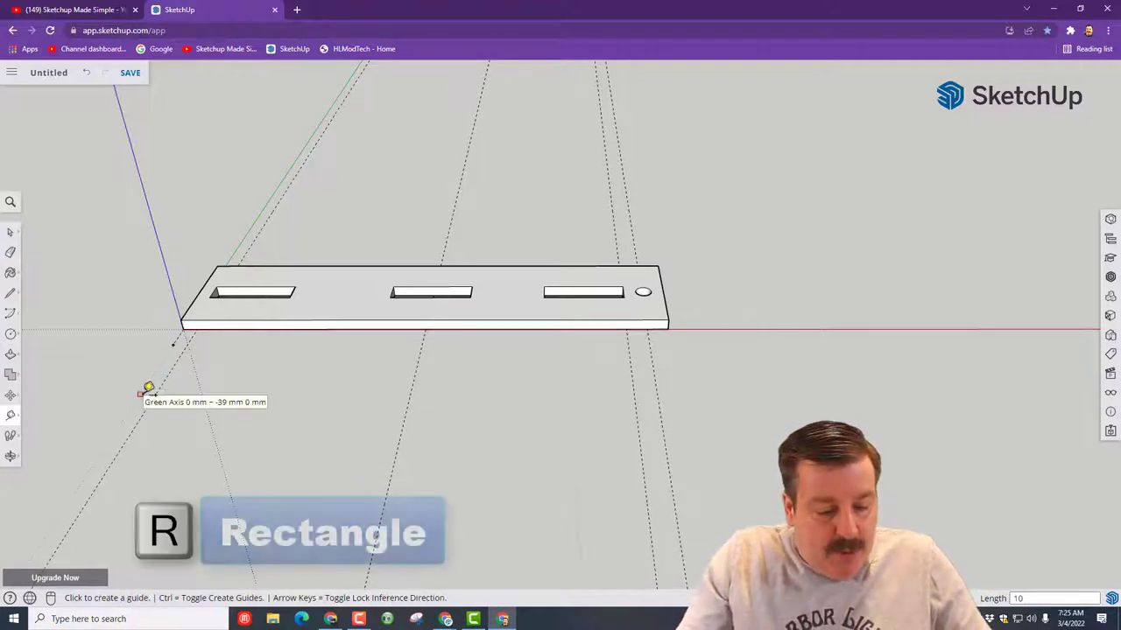
left_click(173, 344)
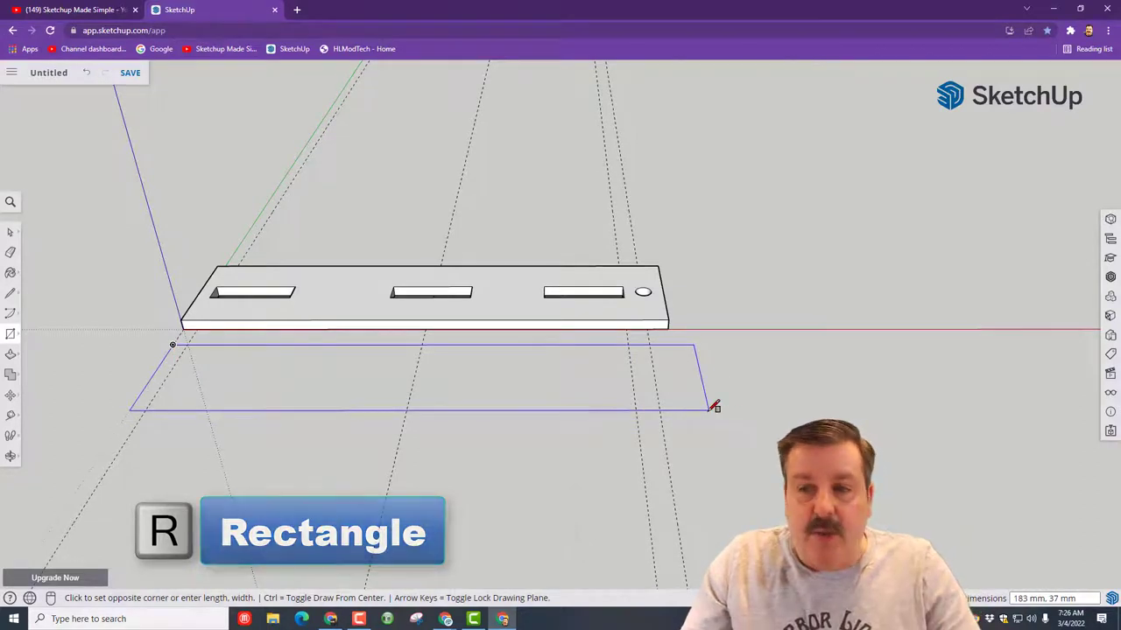
type("162,")
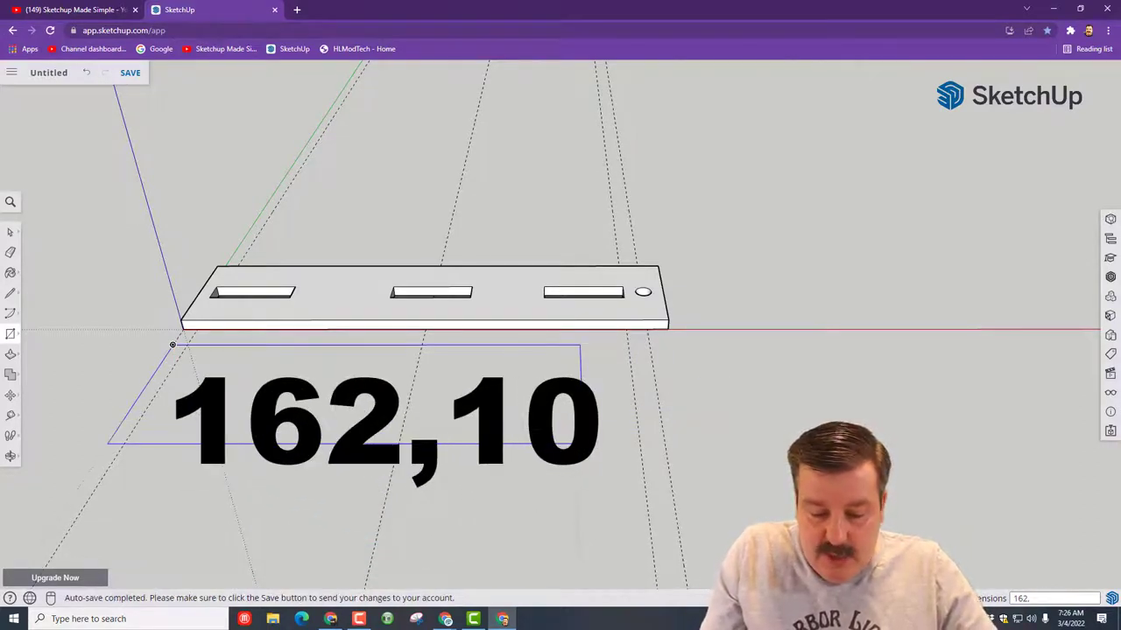
type("10")
key("Return")
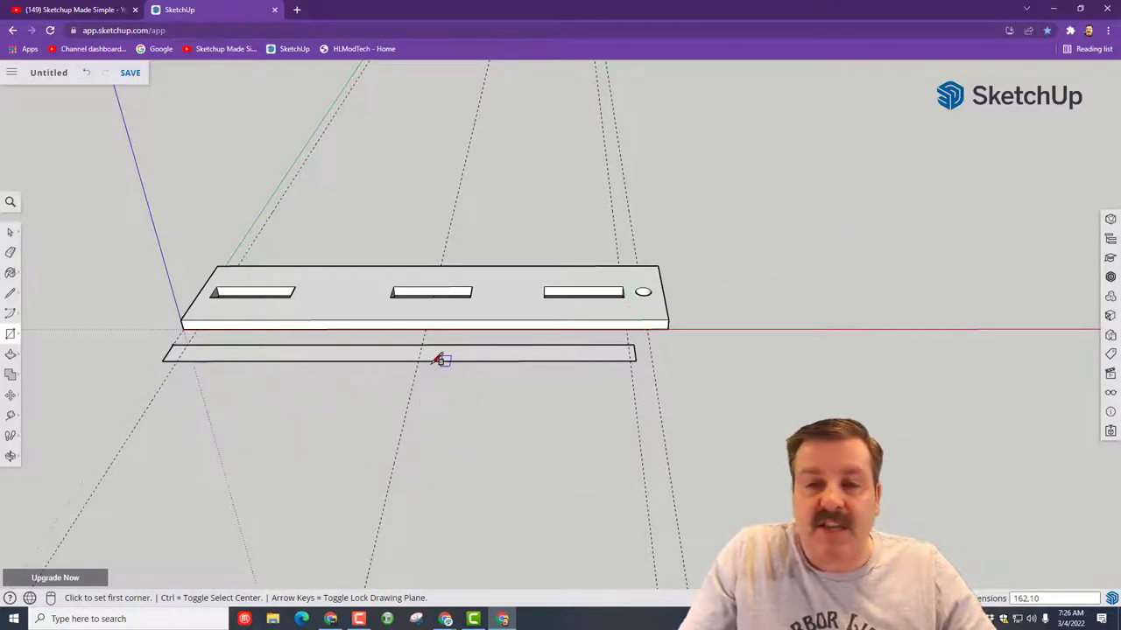
Draw a 30 by 4 mm tab rectangle on the strip's long edge facing the plate, starting at the first guide line.
scroll(349, 365, "up", 2)
middle_click_drag(340, 358, 110, 374)
key("t")
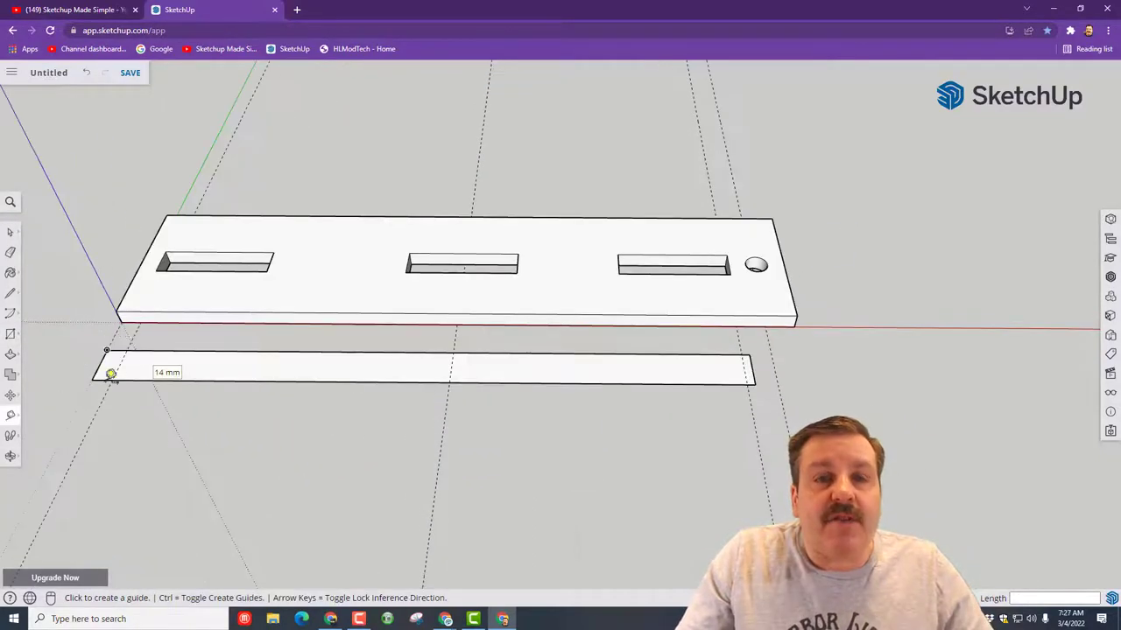
key("r")
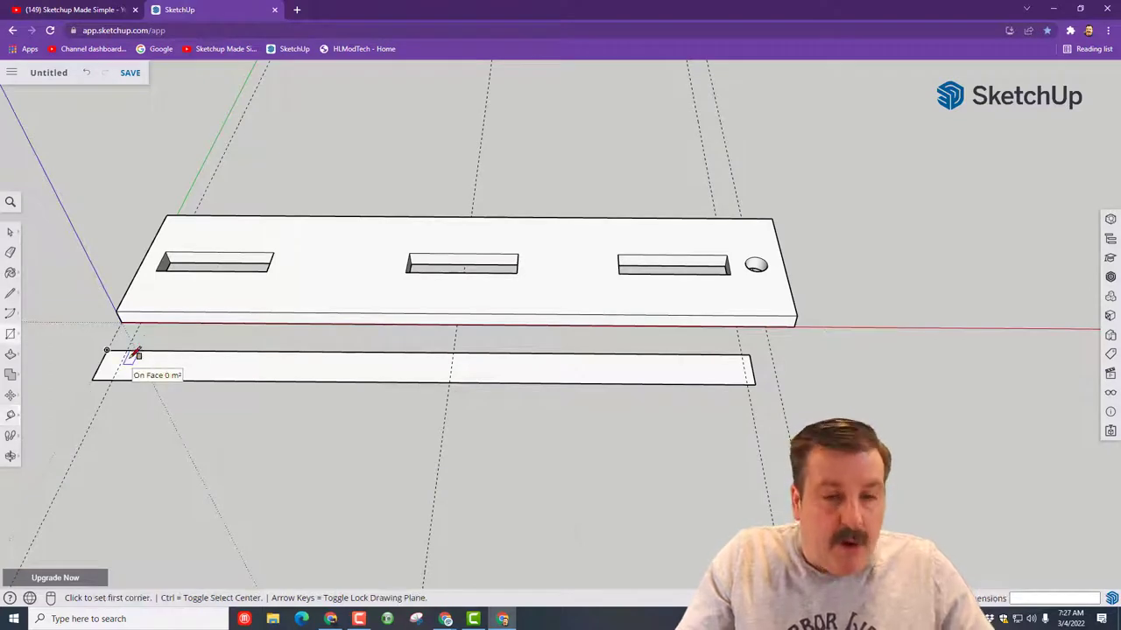
left_click(127, 349)
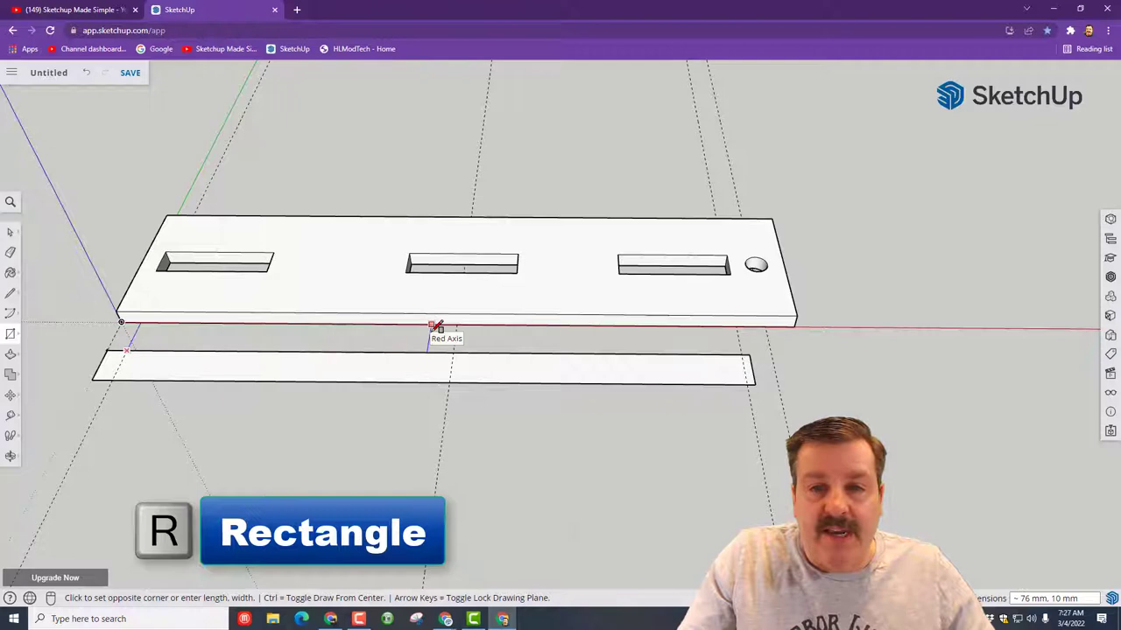
type("3")
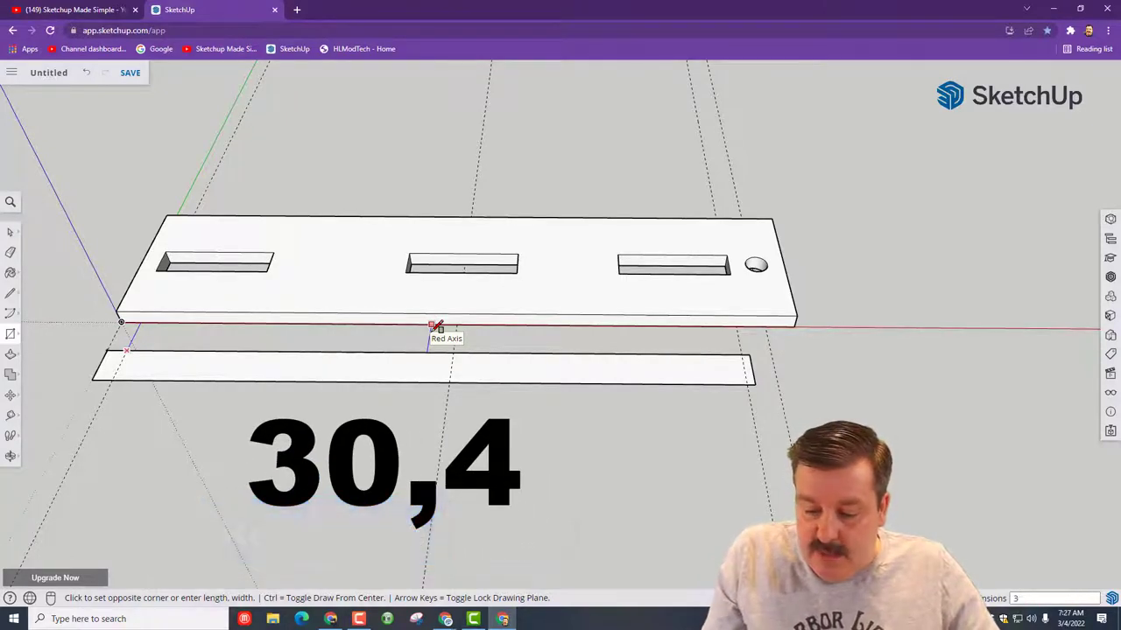
type("0,4")
key("Return")
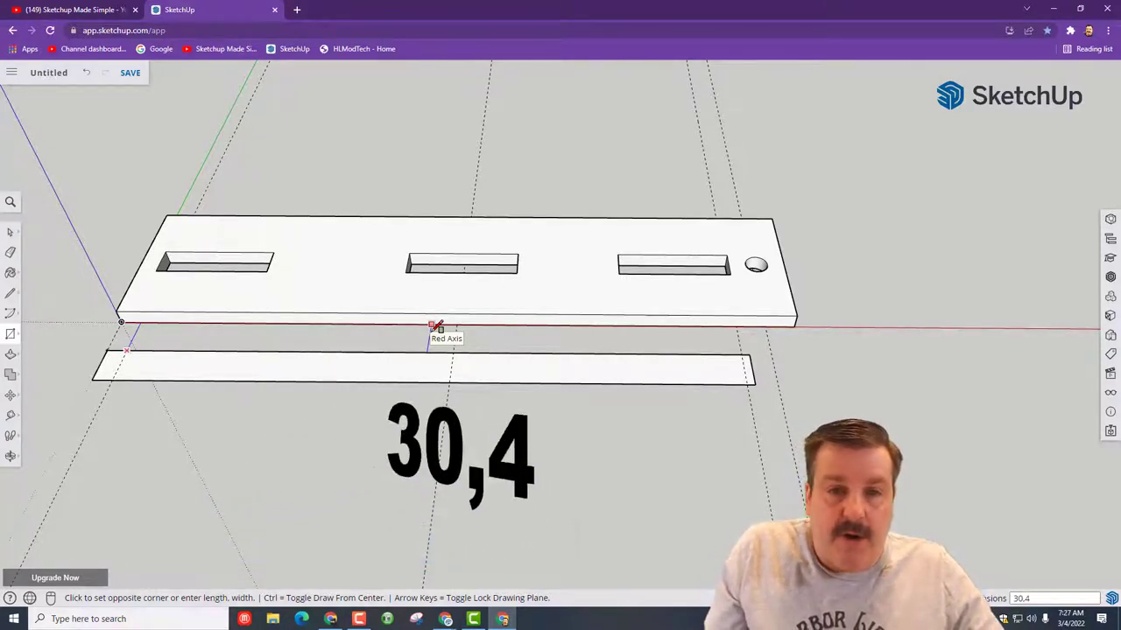
mouse_move(230, 317)
middle_mouse_down()
mouse_move(248, 297)
mouse_move(271, 358)
mouse_move(245, 332)
middle_mouse_up()
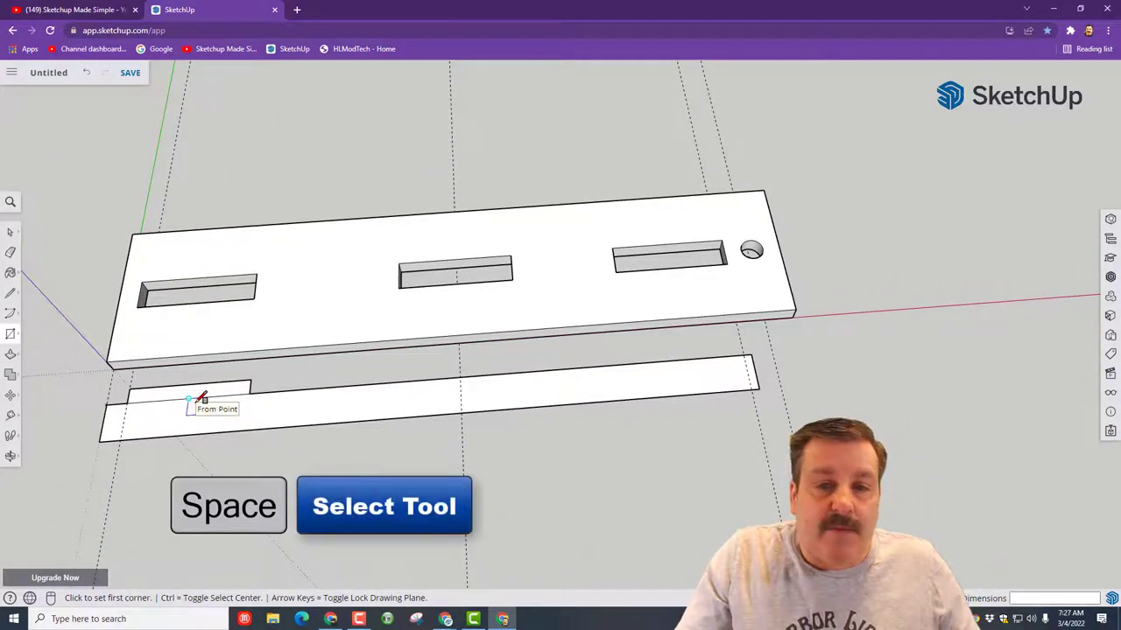
Copy the tab rectangle along the strip by its base midpoint onto the middle guide line.
key("space")
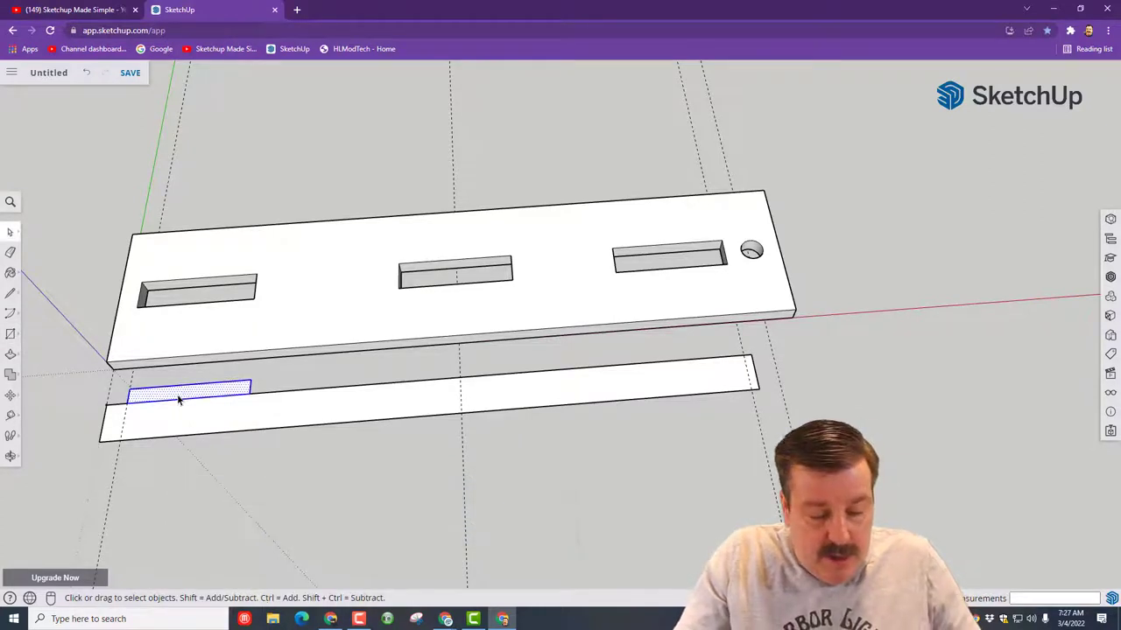
key("m")
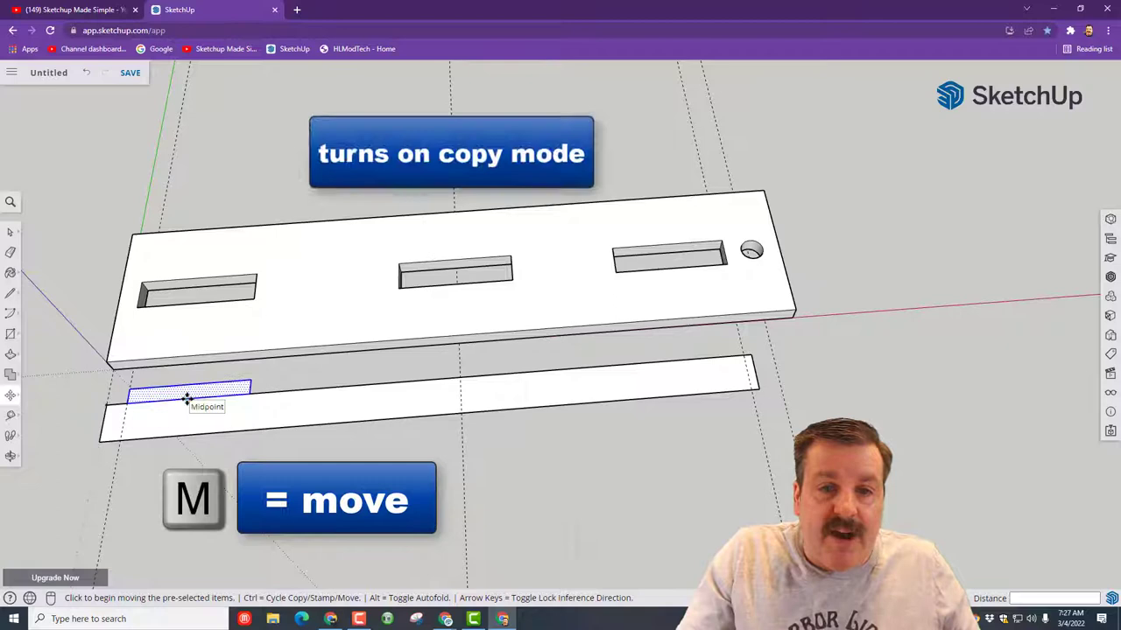
left_click(188, 399)
key("ctrl")
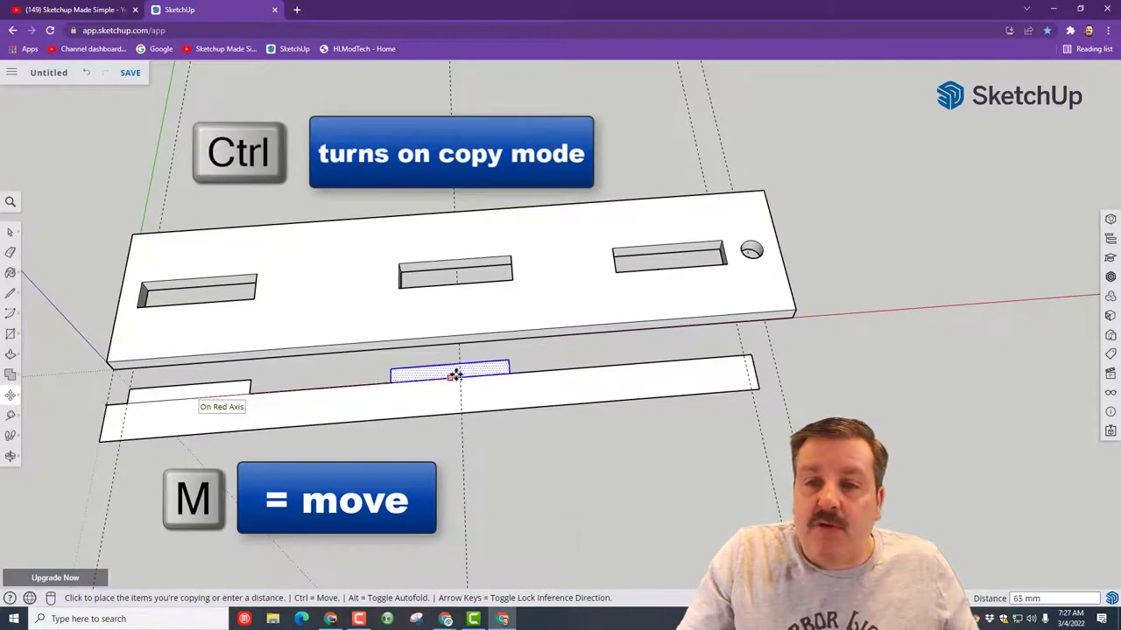
left_click(460, 374)
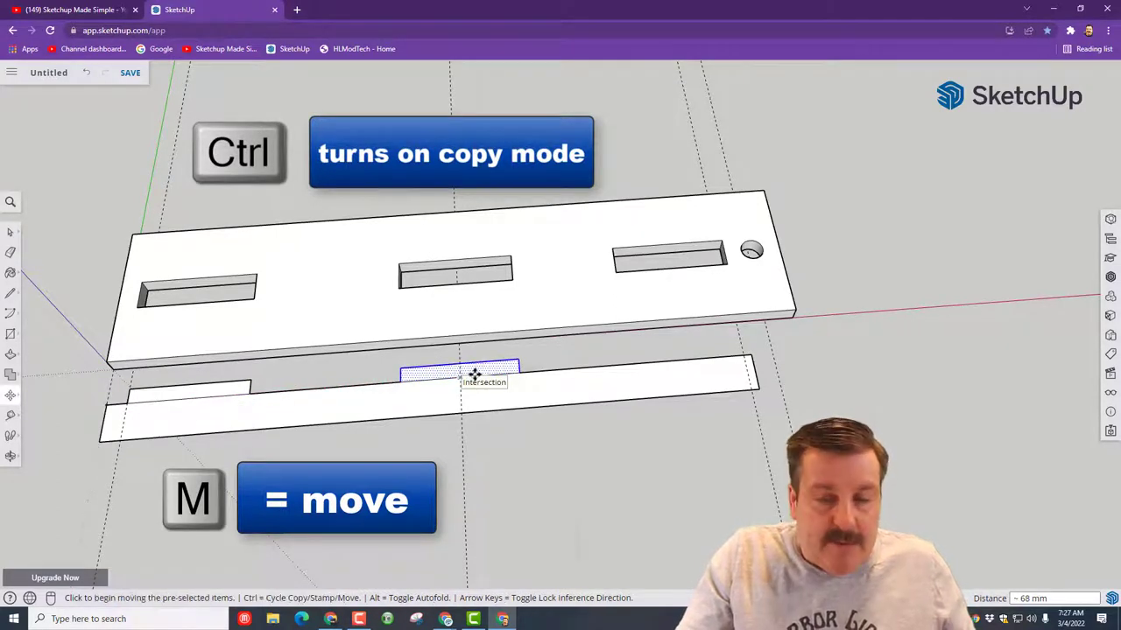
Copy the middle tab toward the strip's far end, placing its outer corner on the third guide line.
left_click(518, 373)
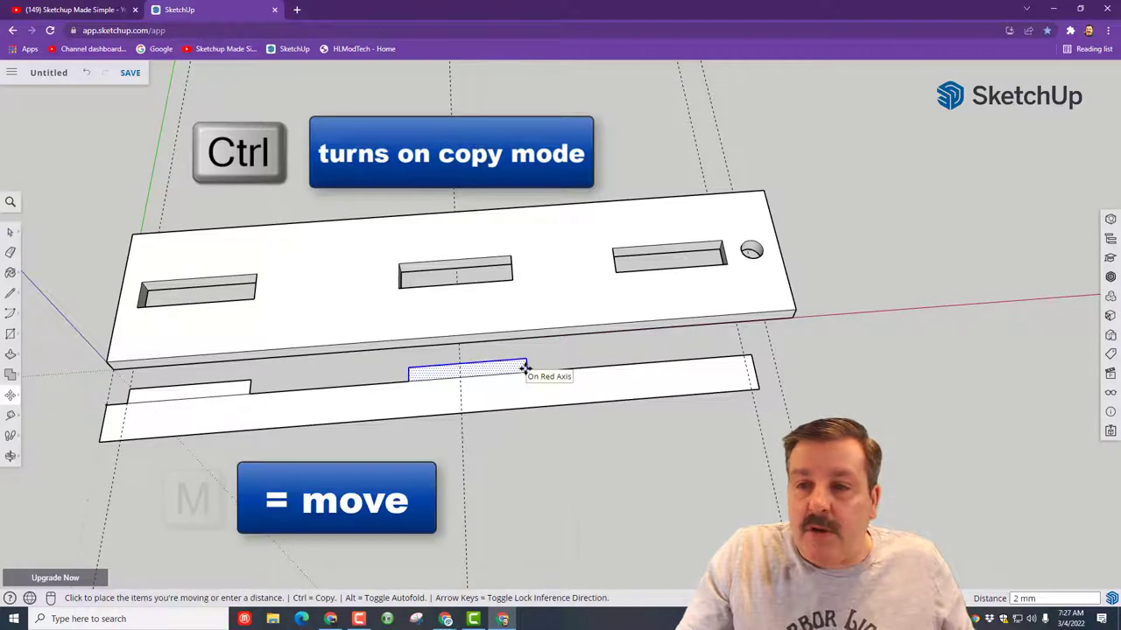
key("ctrl")
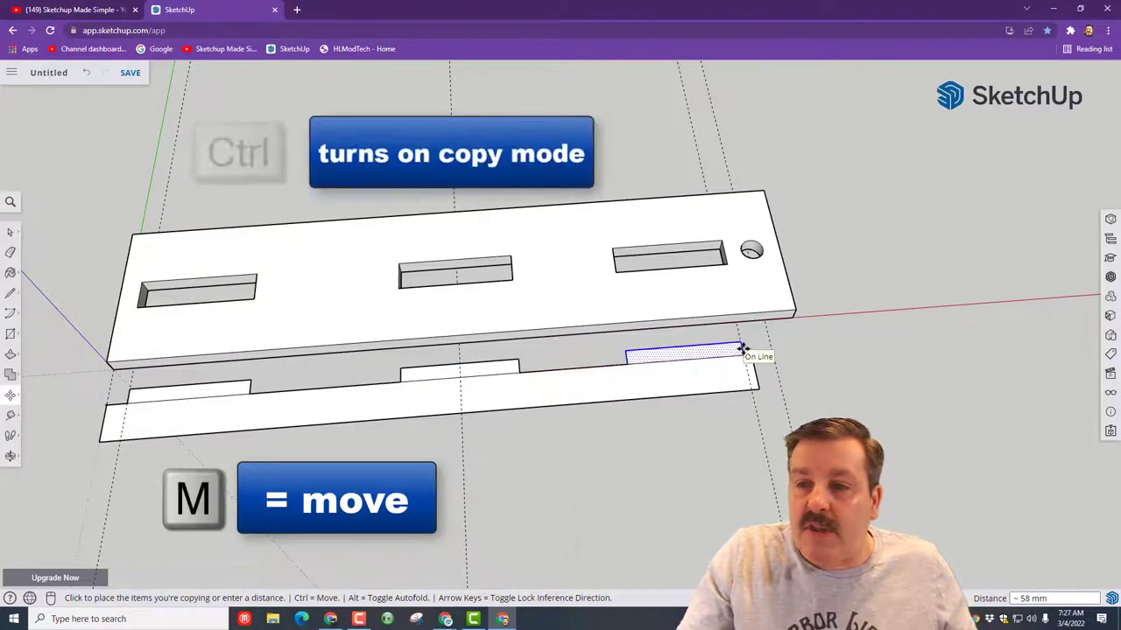
left_click(742, 349)
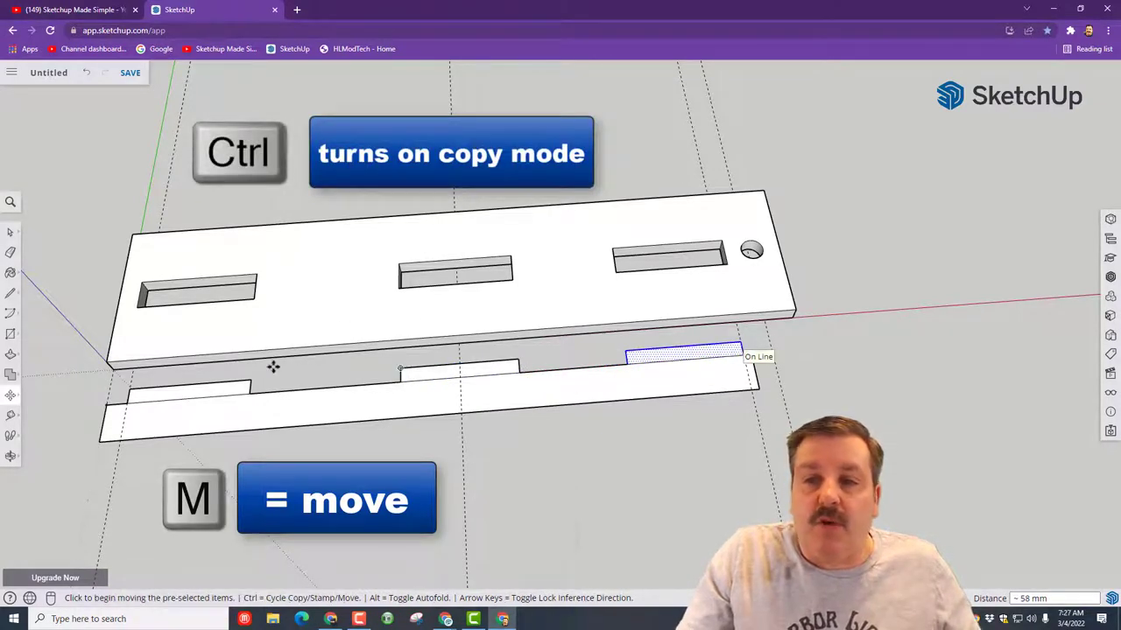
Erase the edges separating the three tabs from the strip to merge them into one face.
key("e")
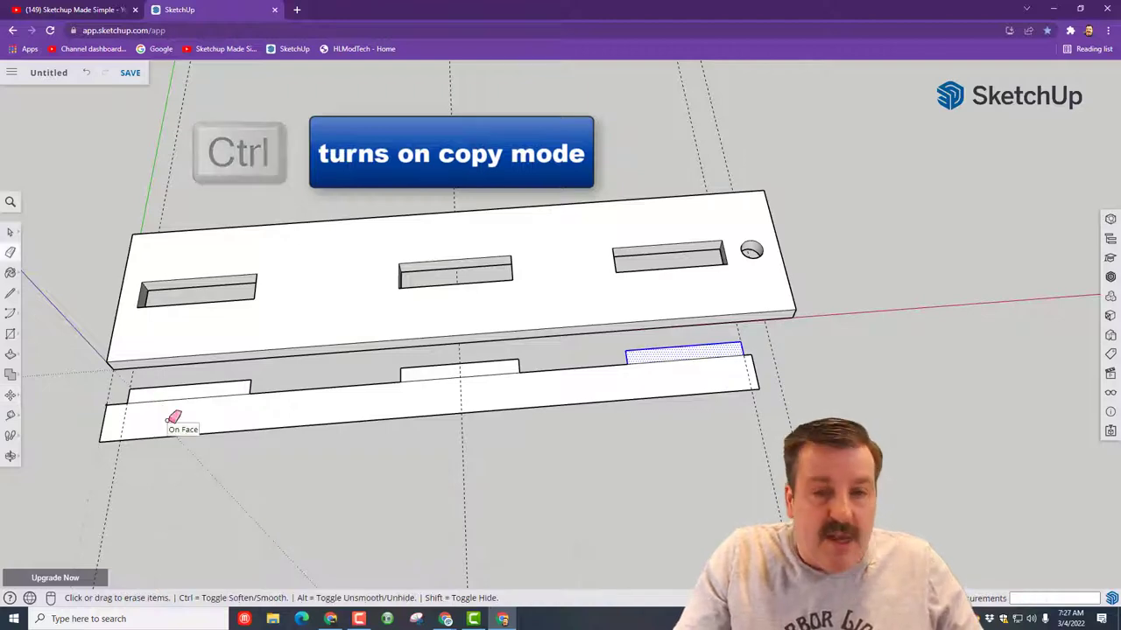
left_click(187, 393)
left_click_drag(429, 380, 436, 377)
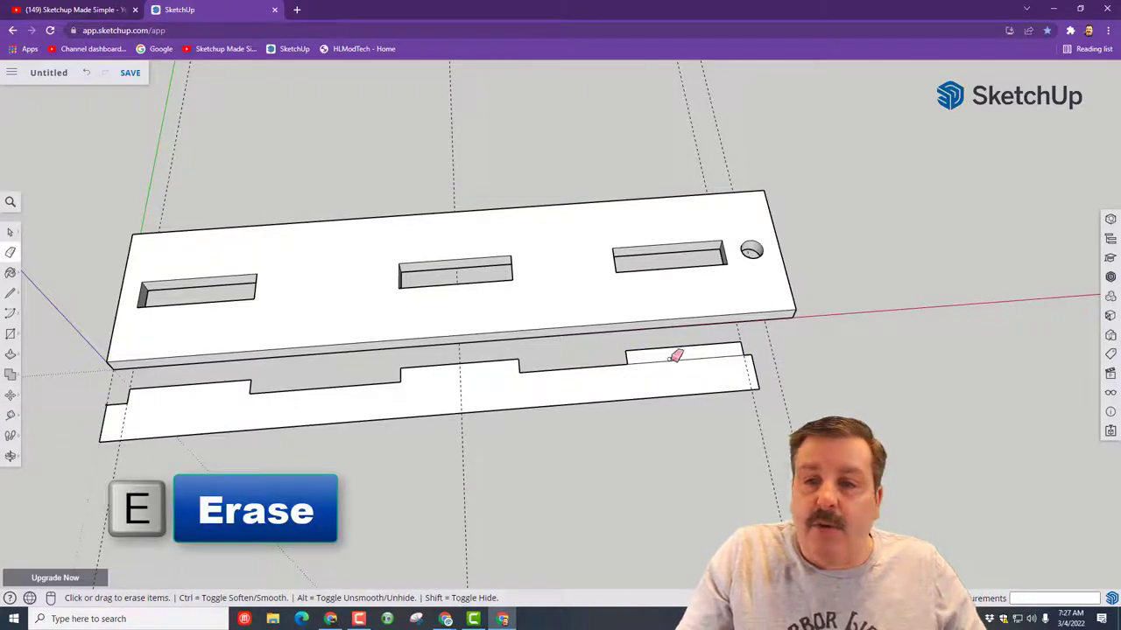
mouse_move(639, 421)
middle_mouse_down()
mouse_move(541, 463)
mouse_move(246, 260)
middle_mouse_up()
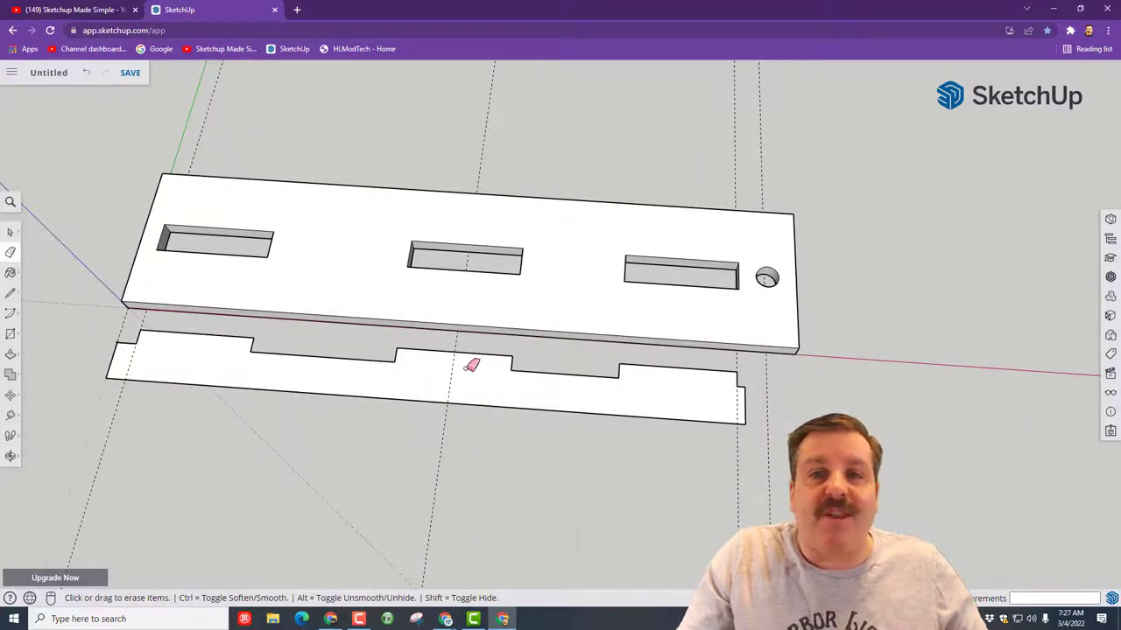
Mark a guide point on the strip's straight long edge, offset 5 mm sideways from the point opposite the middle tab's base corner.
middle_click_drag(471, 365, 439, 429)
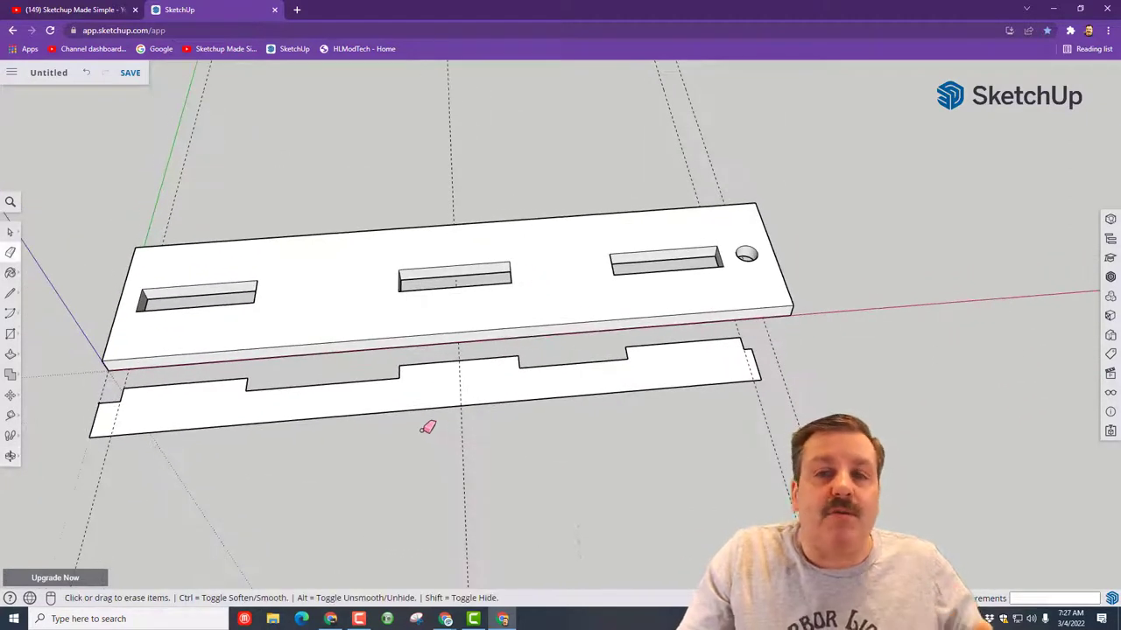
scroll(473, 424, "down", 1)
key("t")
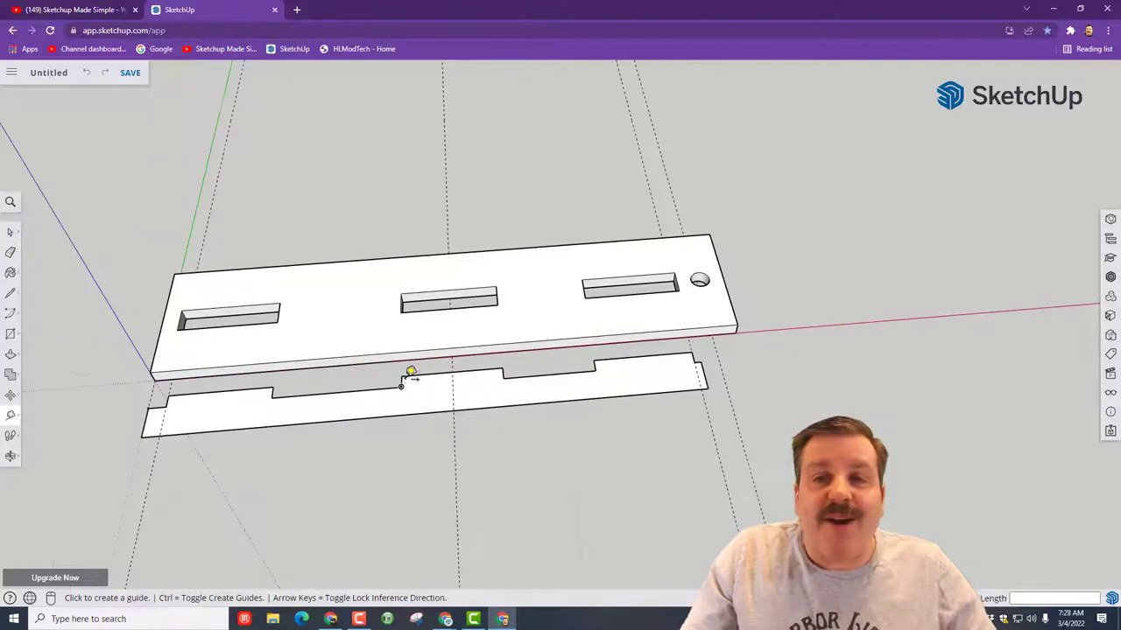
left_click(402, 386)
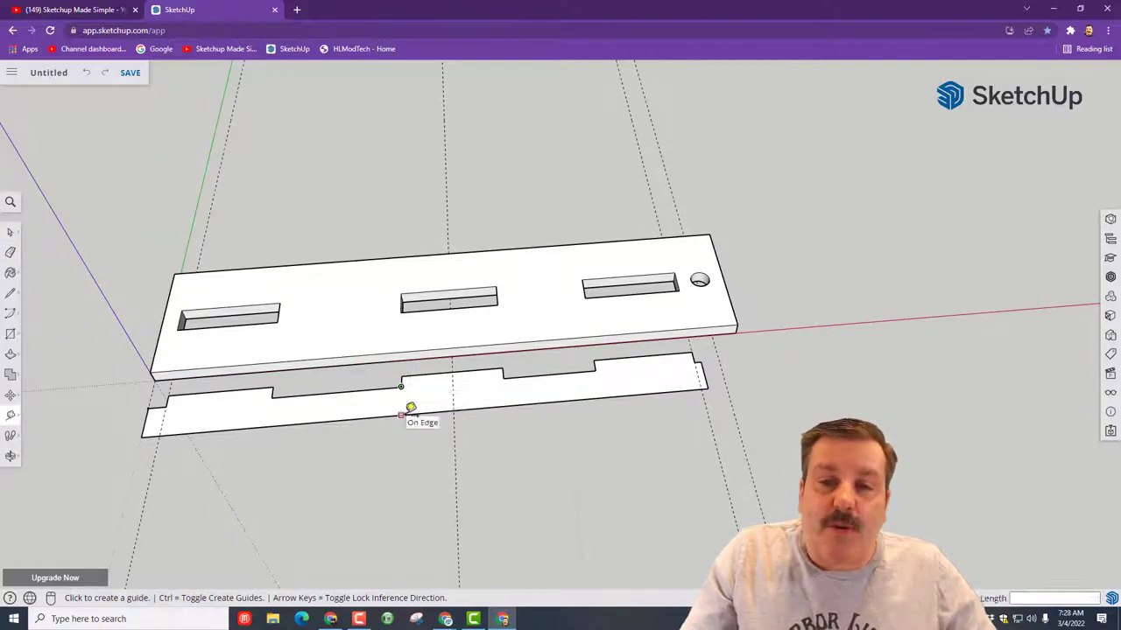
left_click(401, 415)
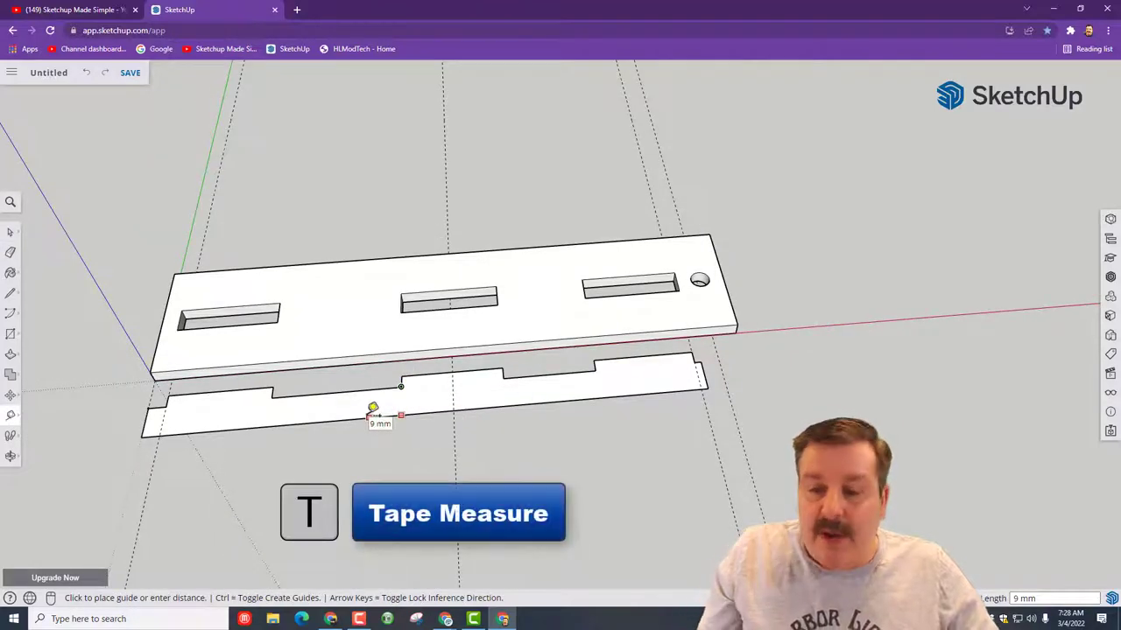
type("5")
key("Return")
scroll(415, 382, "down", 2)
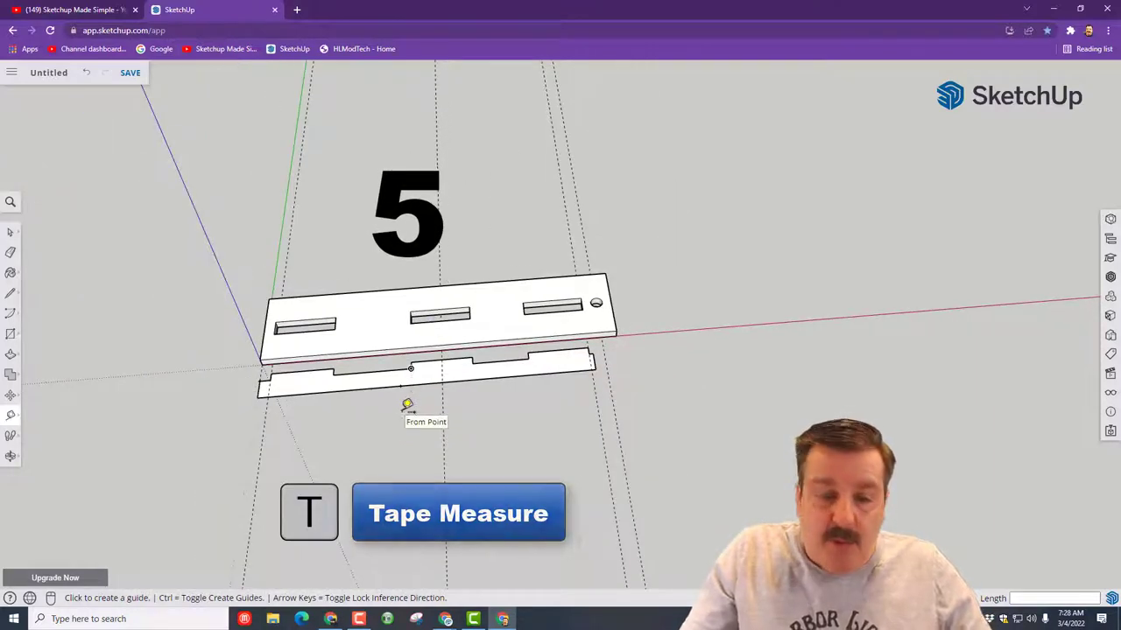
Draw a 75 by 40 mm rectangle outward from the strip's straight edge, starting at the guide point.
key("r")
left_click(400, 385)
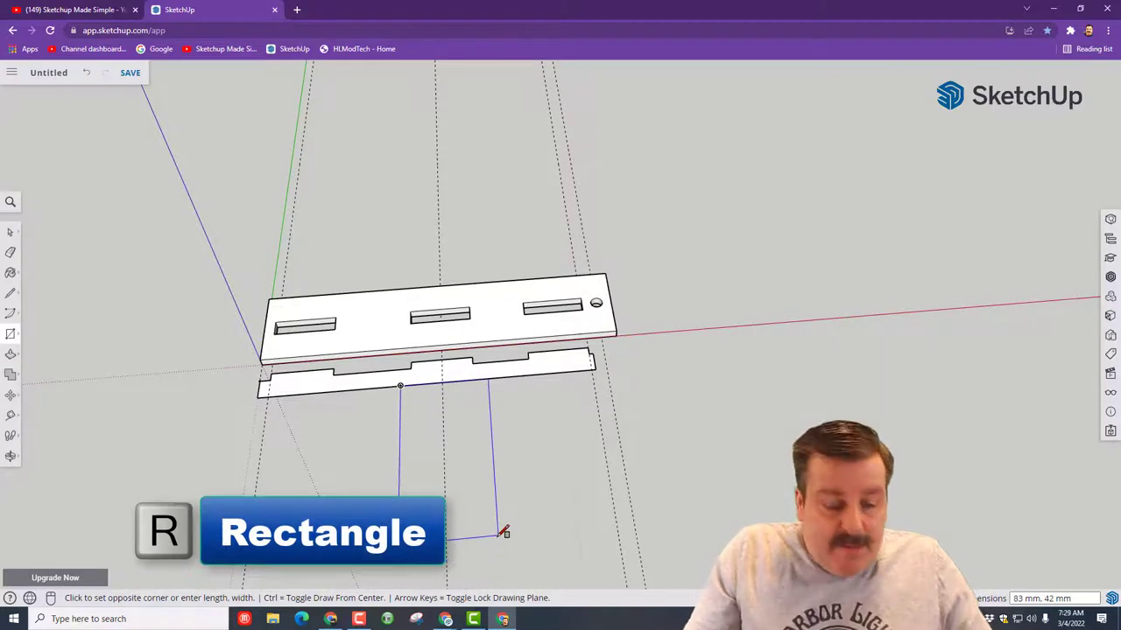
type("75,")
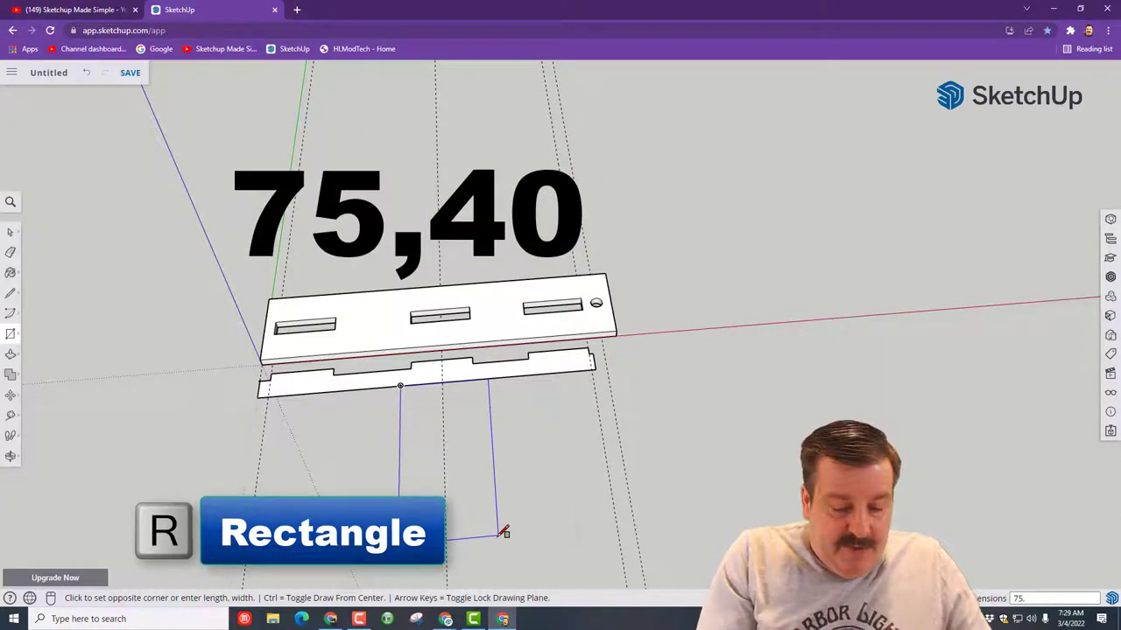
type("40")
key("Return")
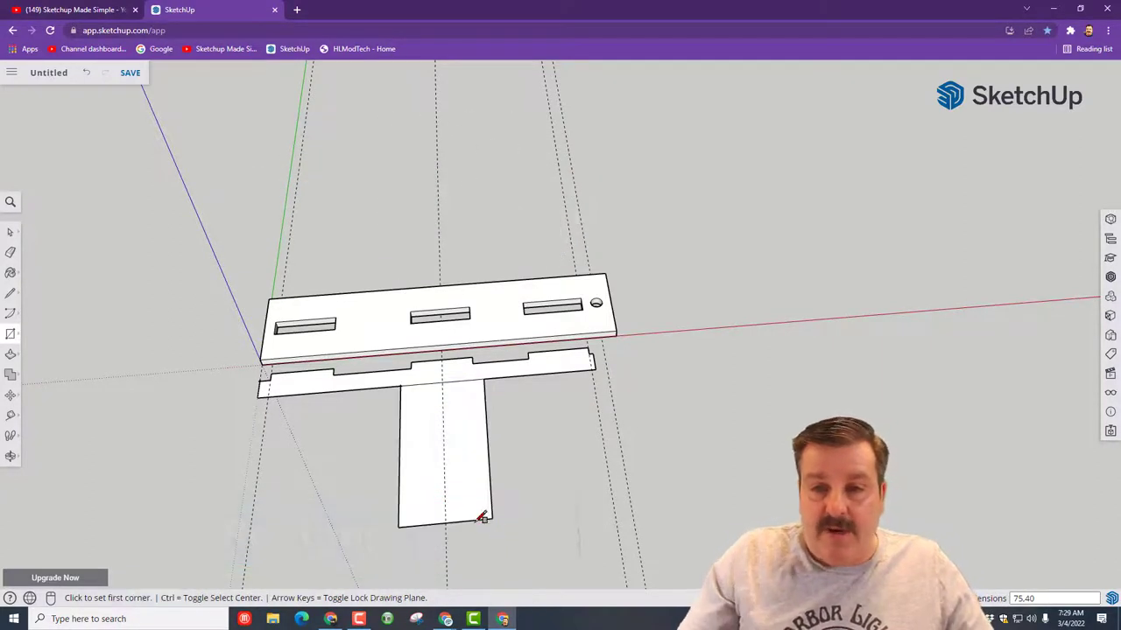
Erase the edge between the strip and the rectangle, and extrude the merged T-shaped face 4 mm.
scroll(463, 391, "up", 3)
key("e")
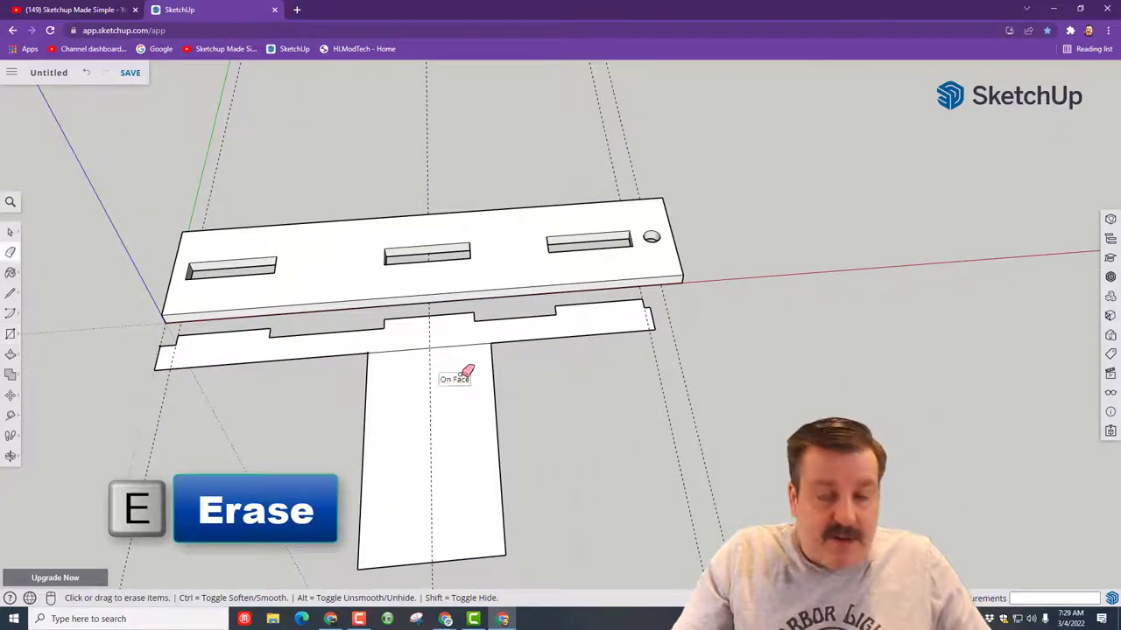
key("p")
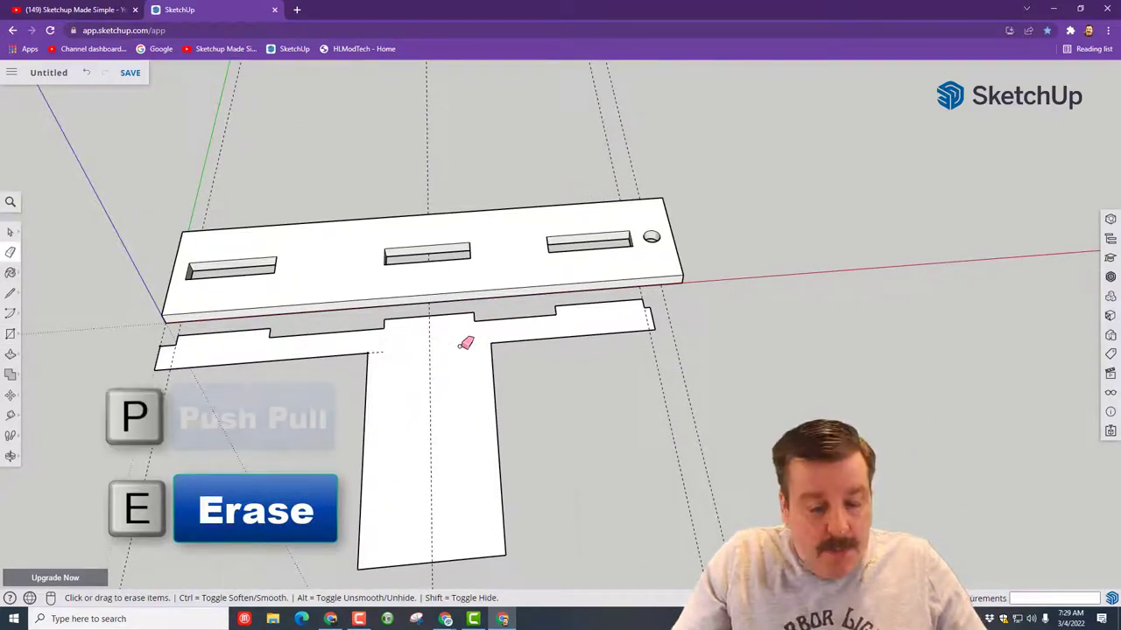
left_click(464, 375)
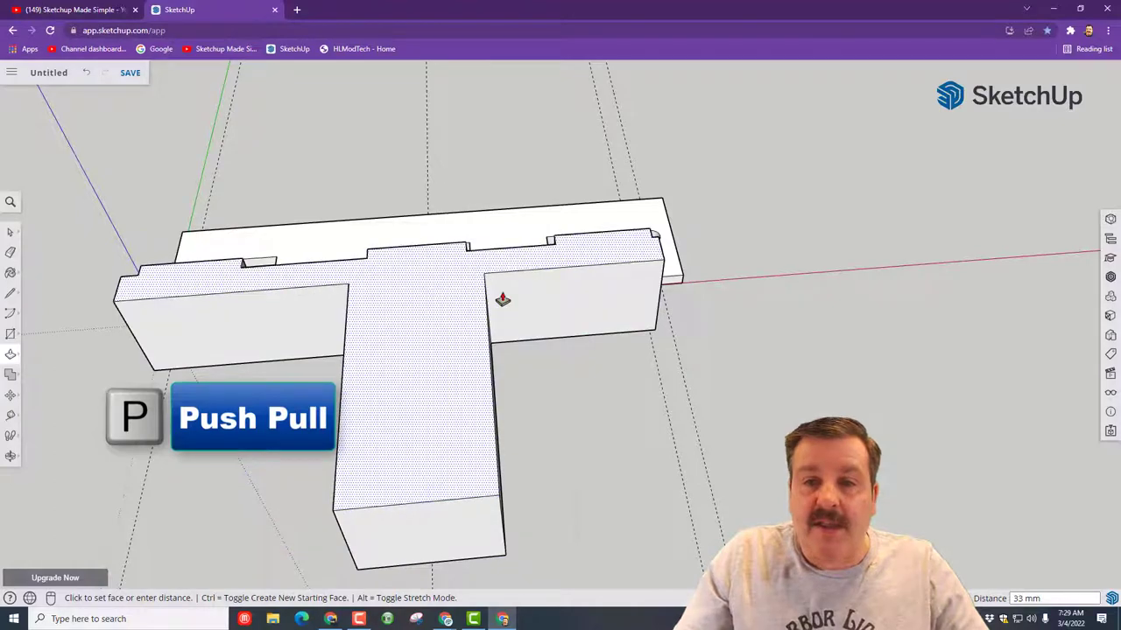
type("4")
key("Return")
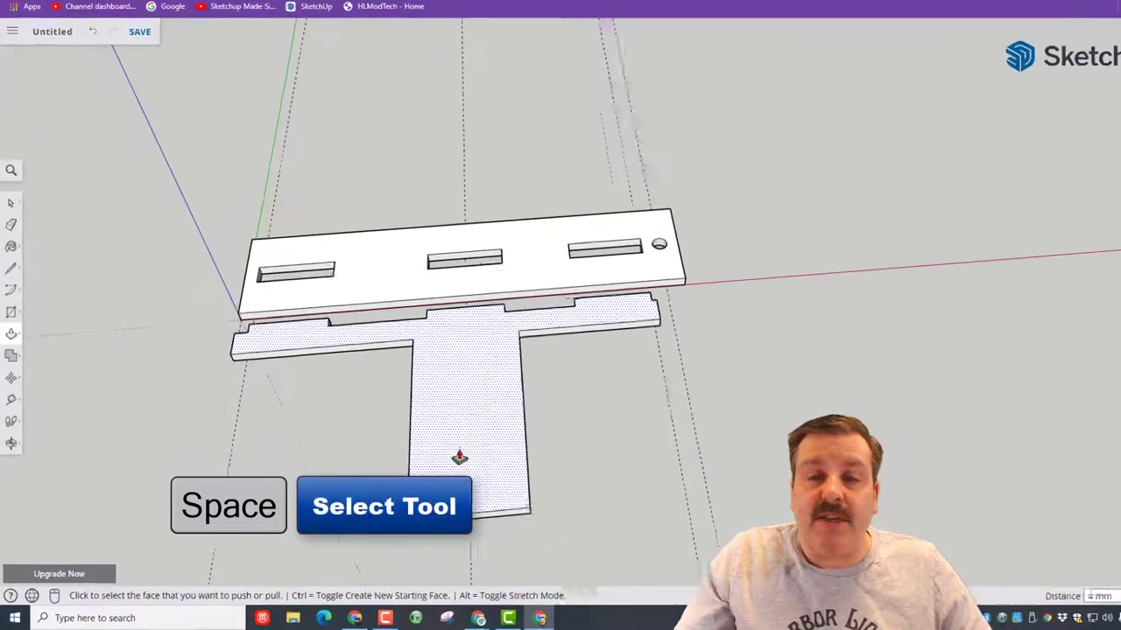
Select all connected geometry of the T-shaped piece and make it a group.
key("space")
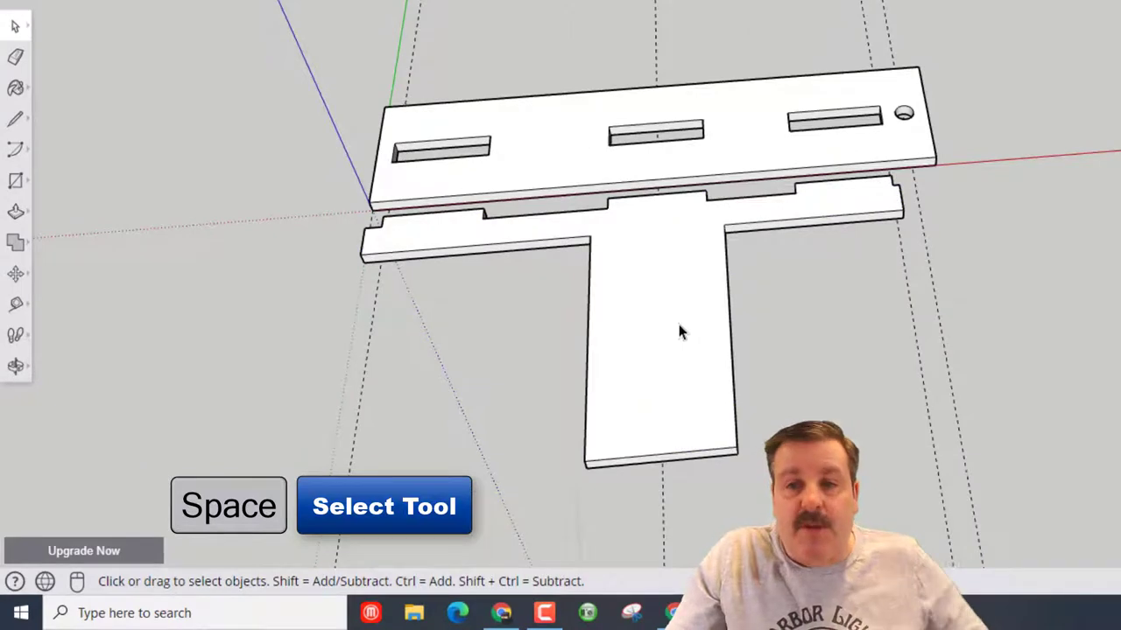
double_click(680, 329)
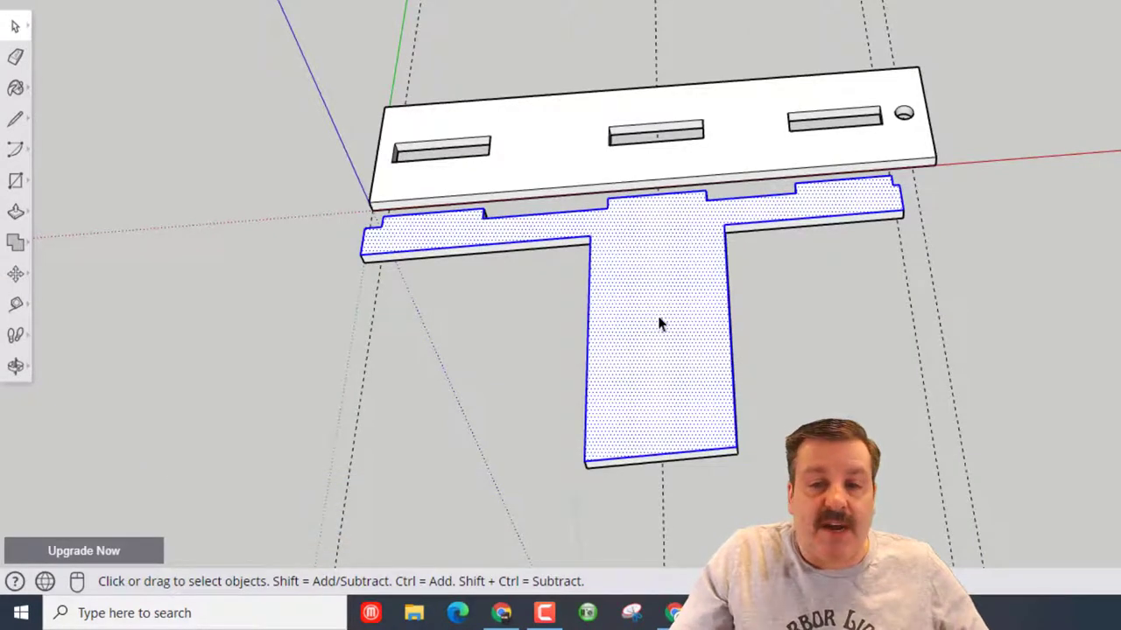
left_click(658, 313)
double_click(658, 309)
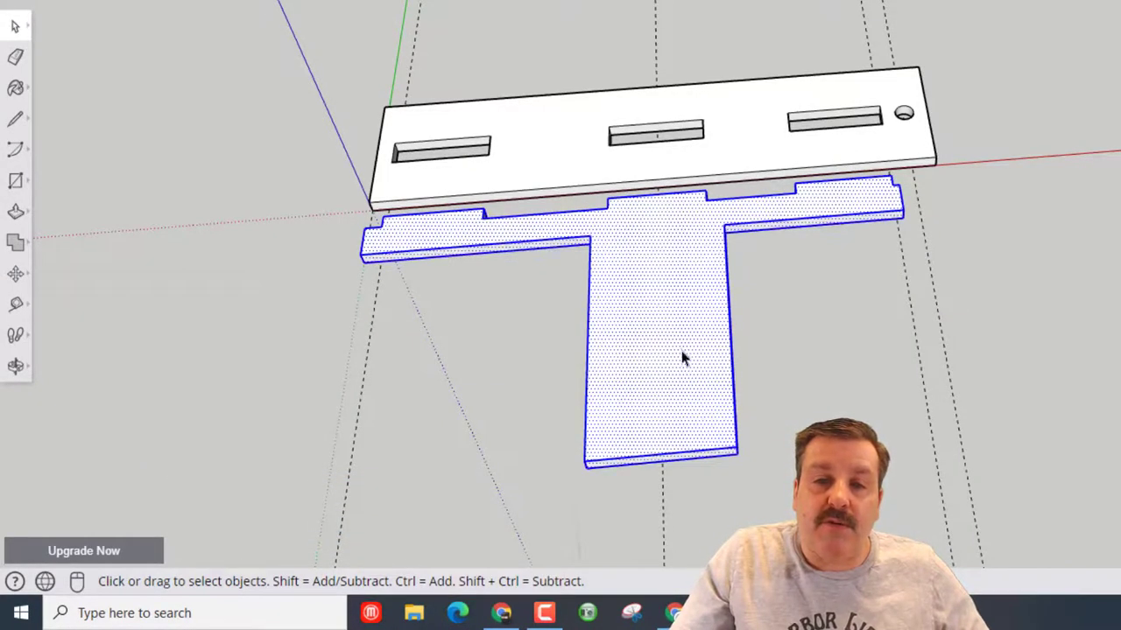
right_click(670, 306)
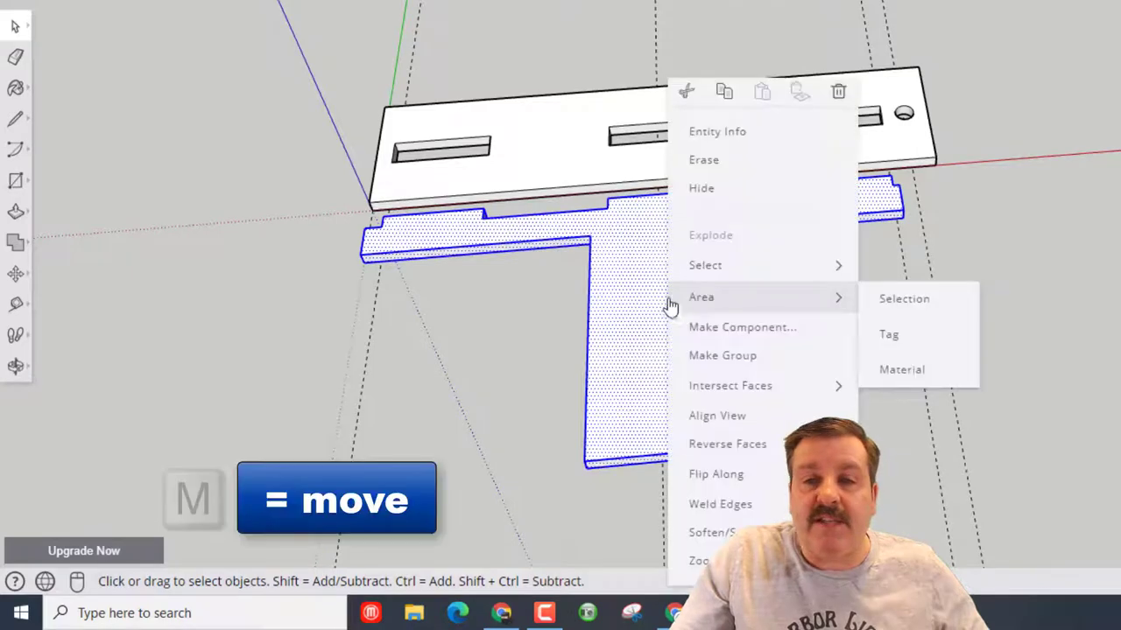
left_click(698, 356)
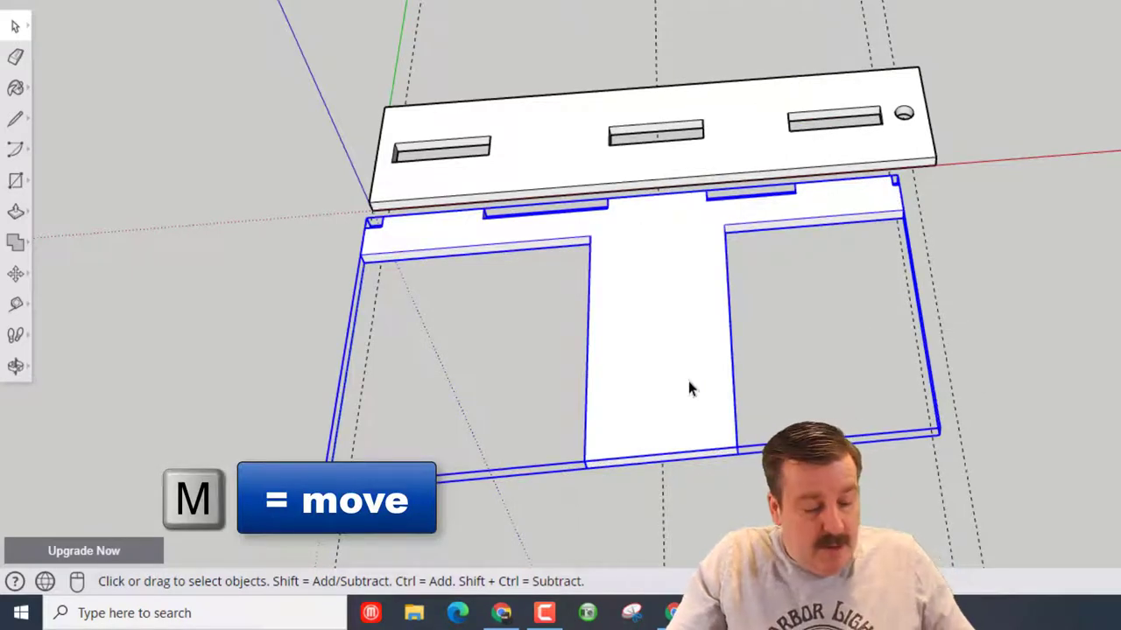
Copy the T-shaped group to the far side of the plate and rotate the copy a quarter turn clockwise.
key("m")
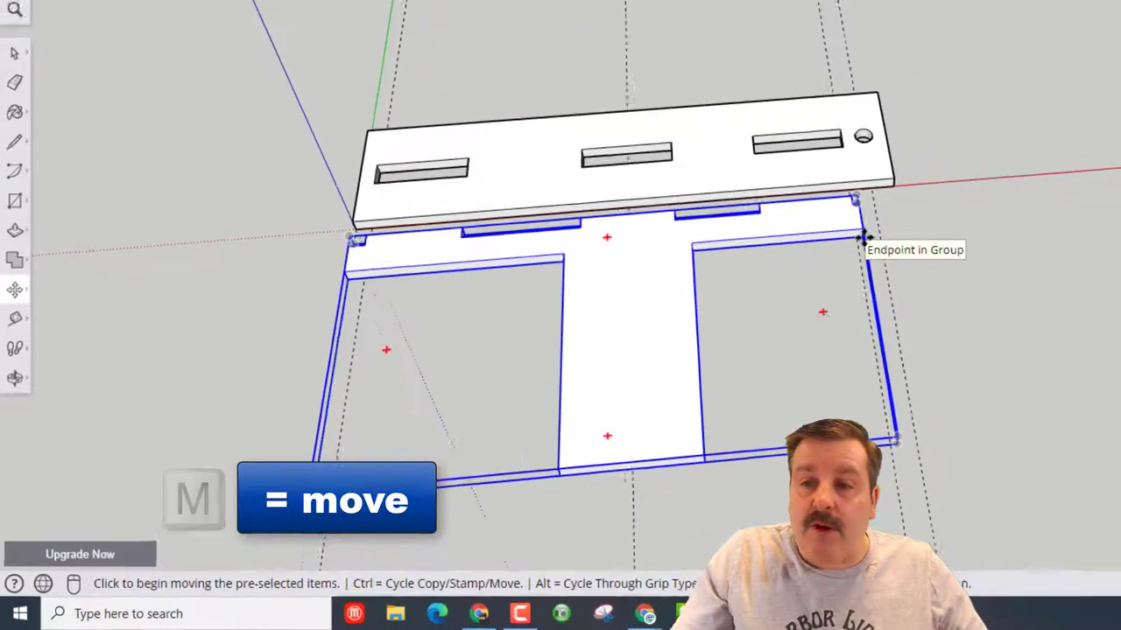
left_click(862, 237)
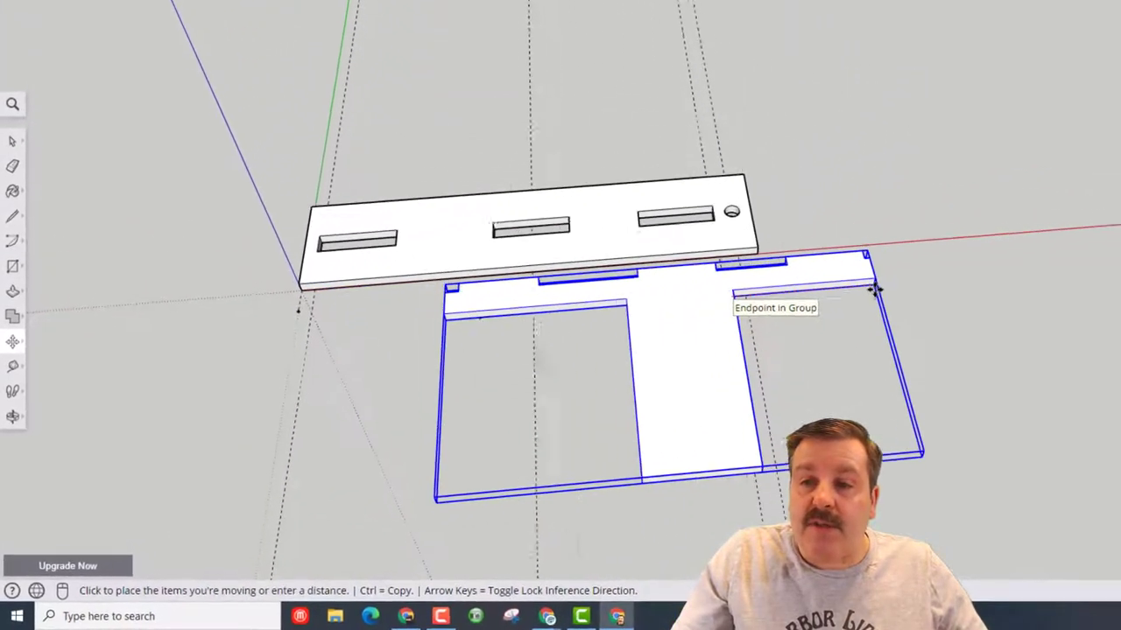
key("ctrl")
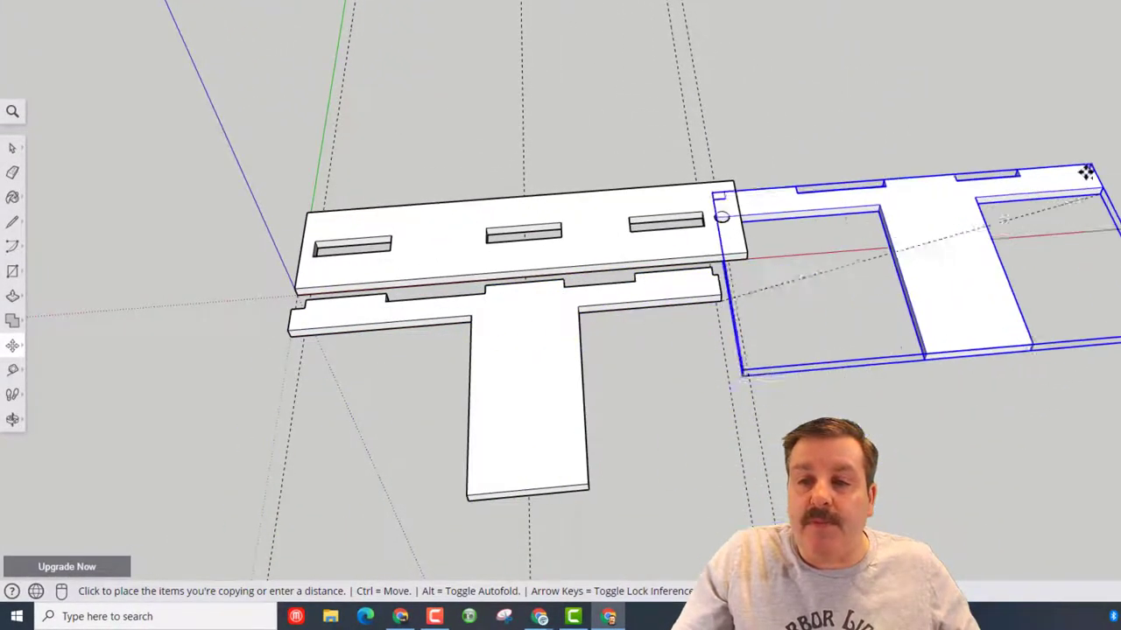
left_click(1090, 175)
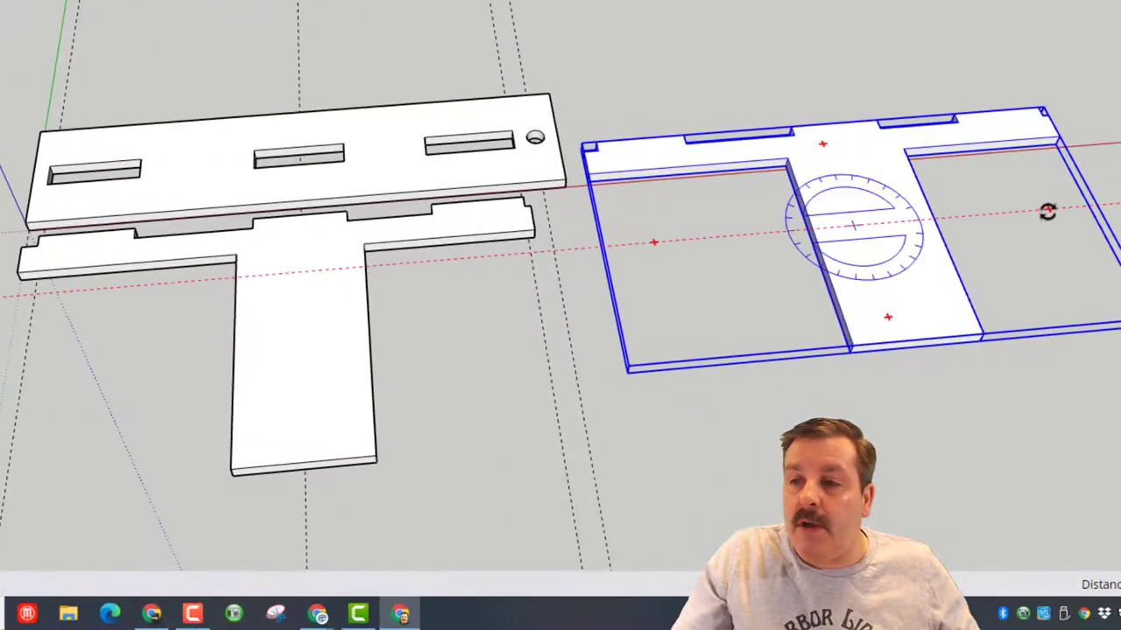
left_click(1046, 211)
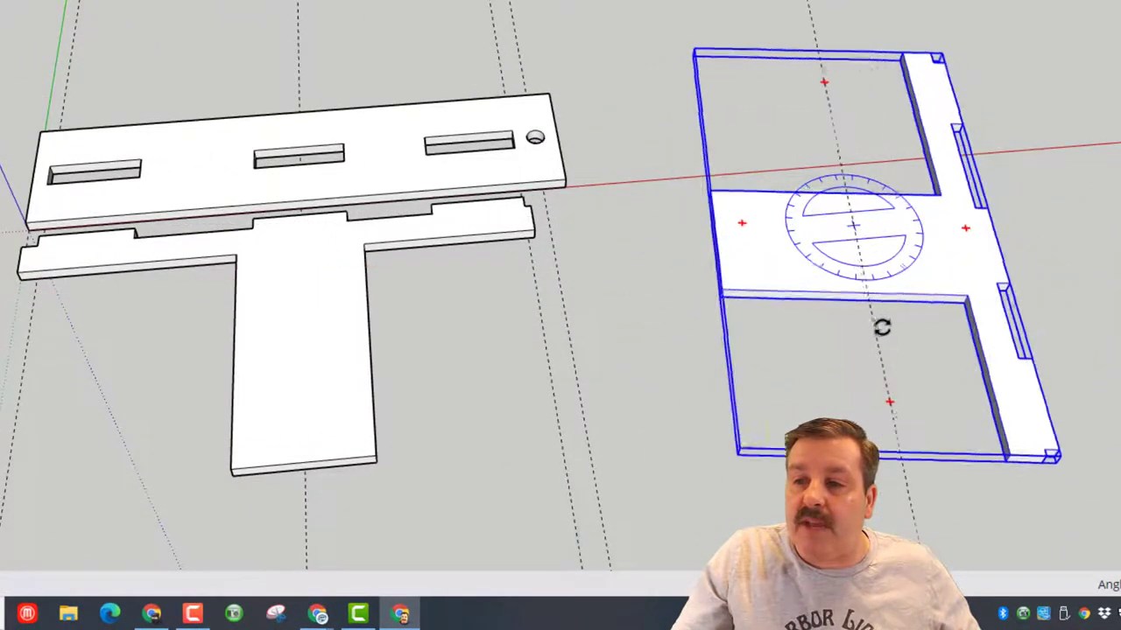
left_click(883, 331)
Move the rotated copy beside the original T's stem, leaving a small gap and keeping its tabs facing away.
left_click(780, 274)
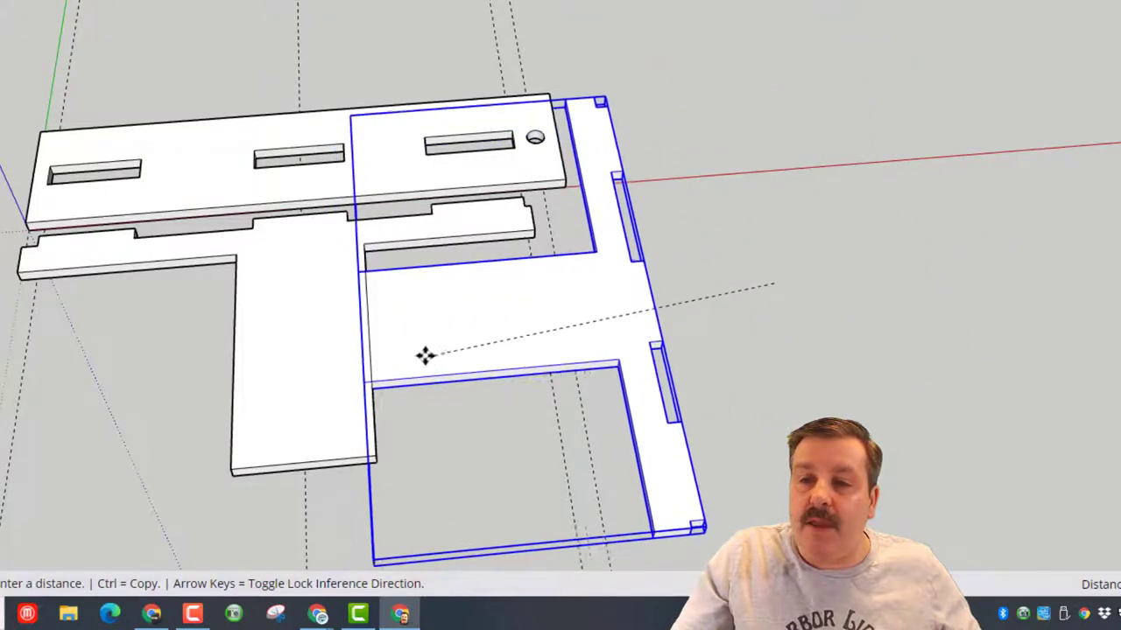
left_click(414, 347)
key("Escape")
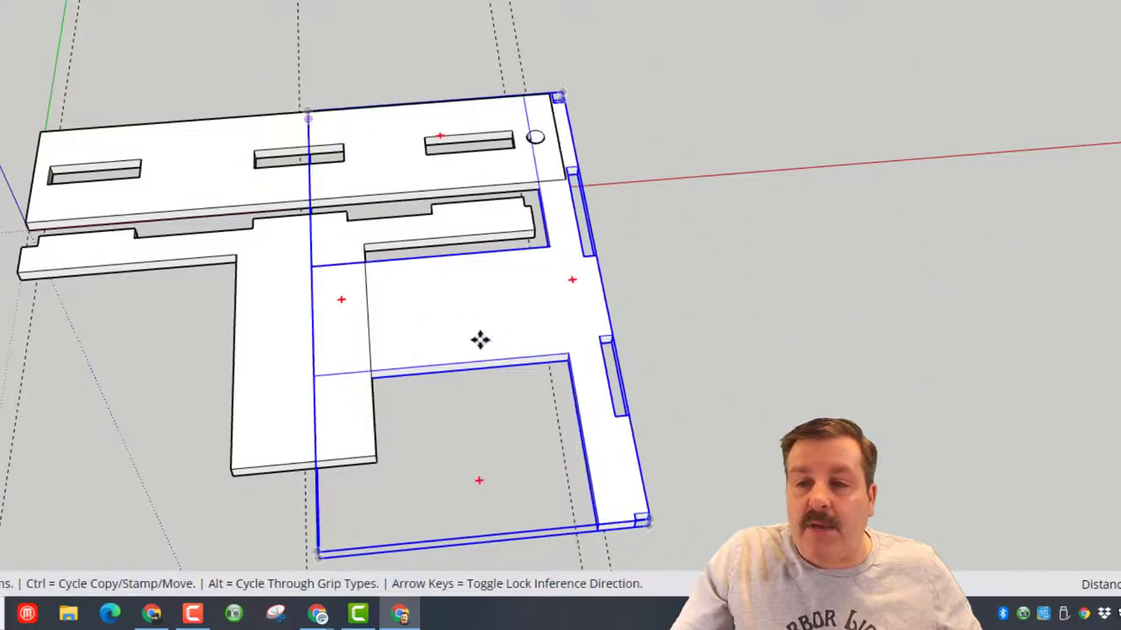
left_click(480, 338)
left_click(542, 340)
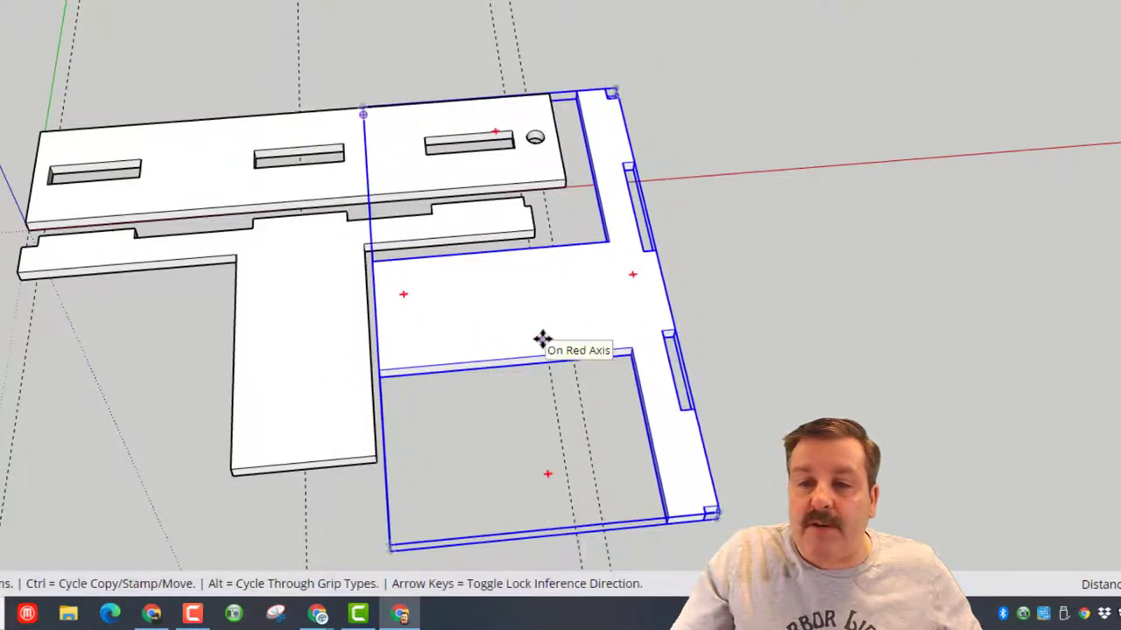
left_click(835, 240)
left_click(853, 249)
left_click(677, 264)
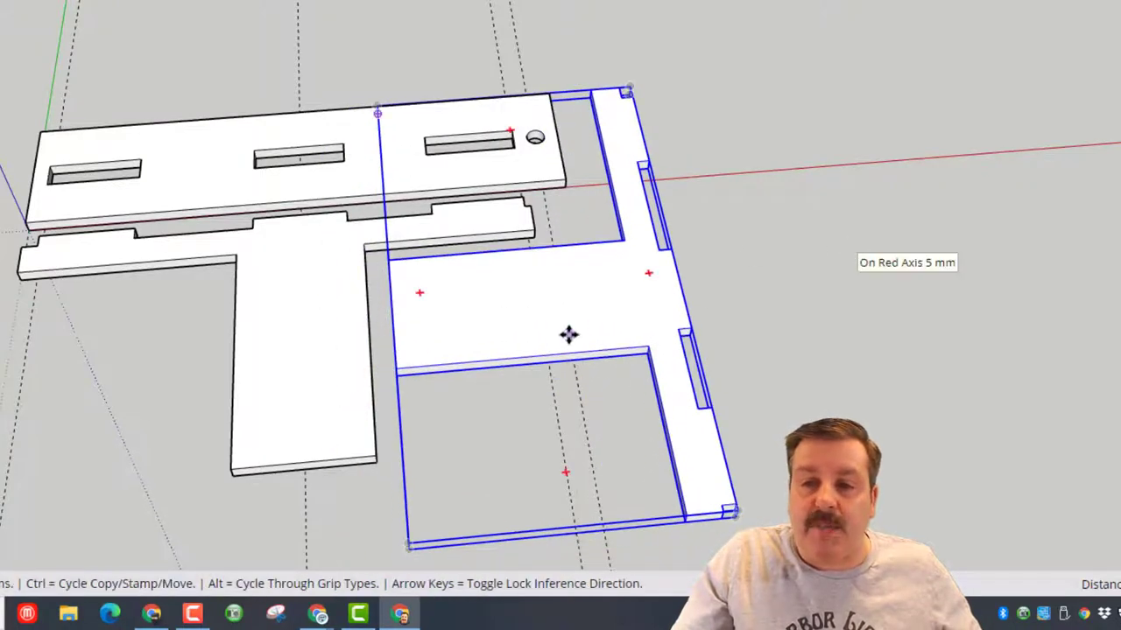
scroll(565, 332, "up", 3)
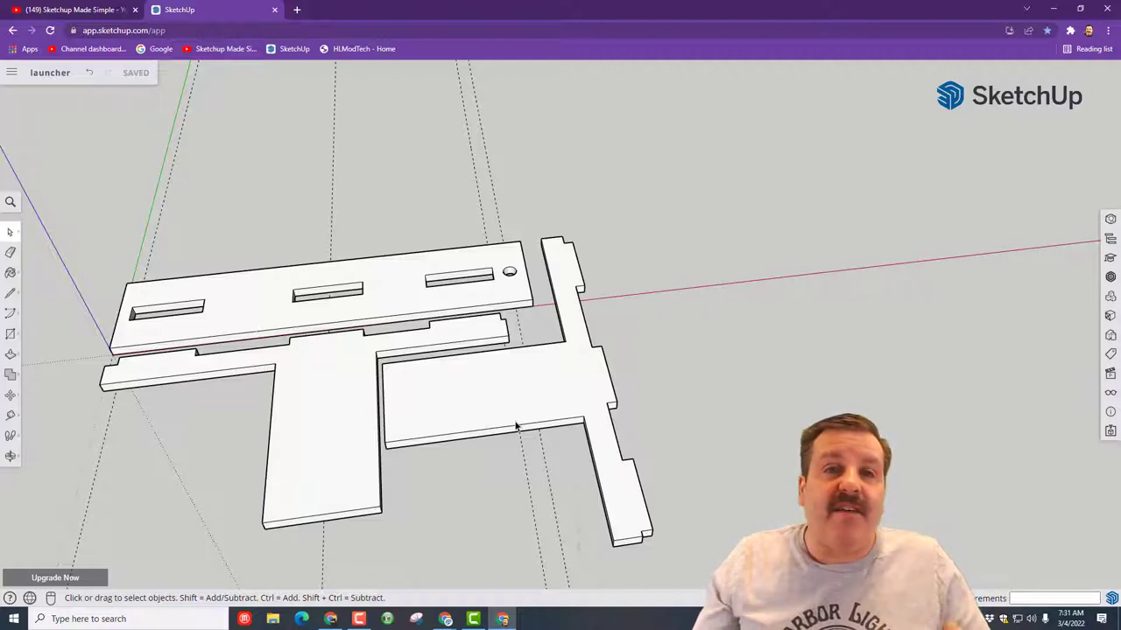
Download the model as an STL file named launcher v7 into the Downloads folder.
left_click(12, 75)
mouse_move(52, 246)
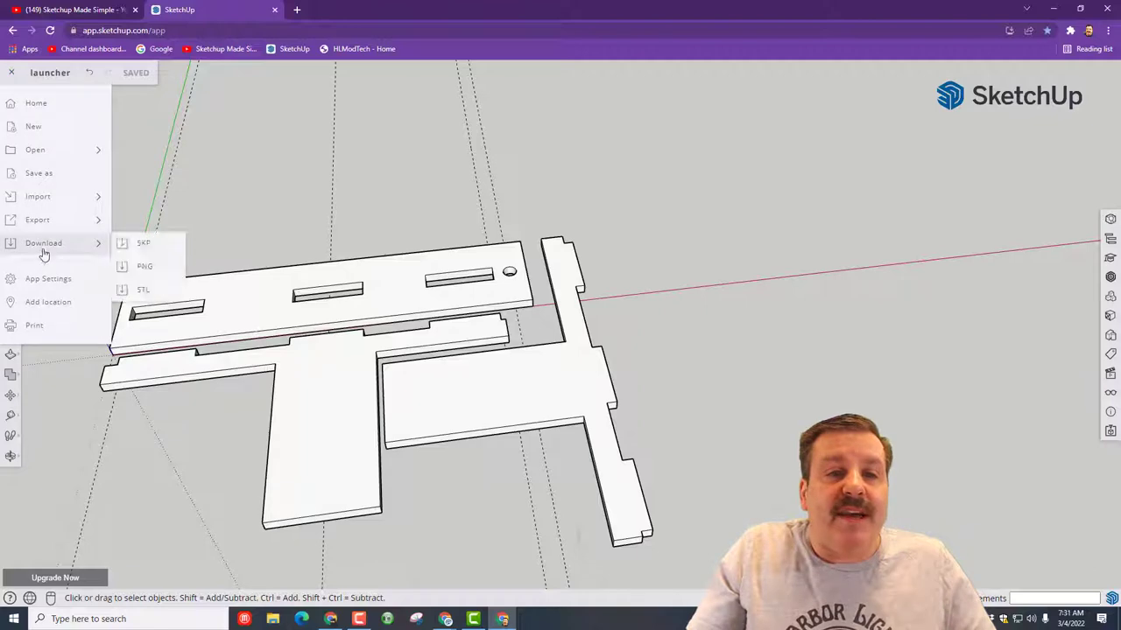
left_click(144, 292)
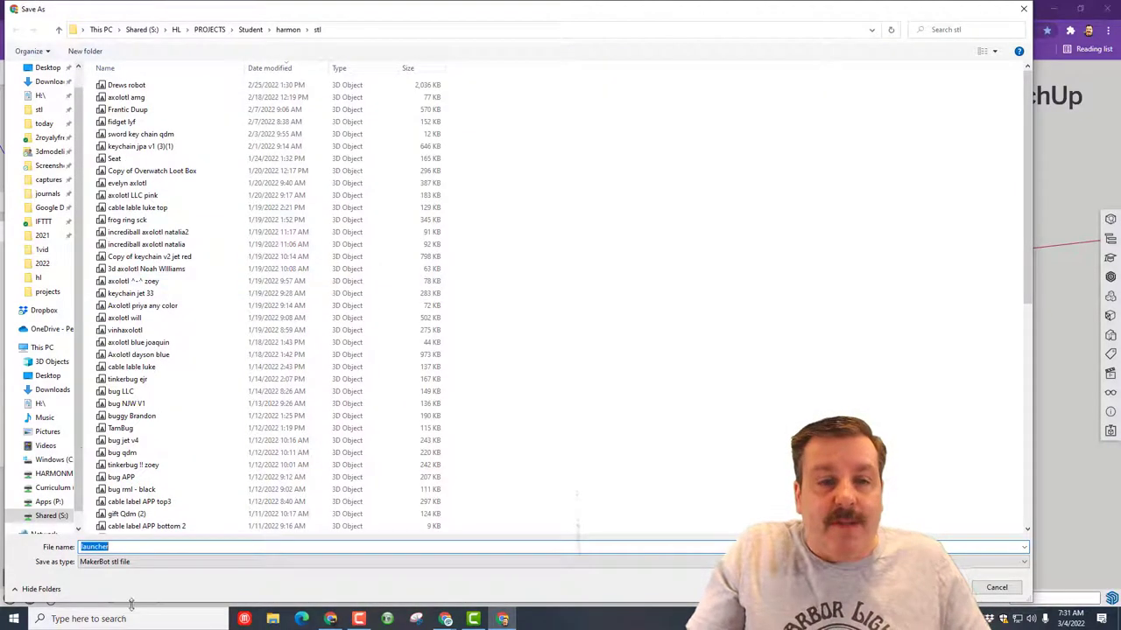
left_click(52, 81)
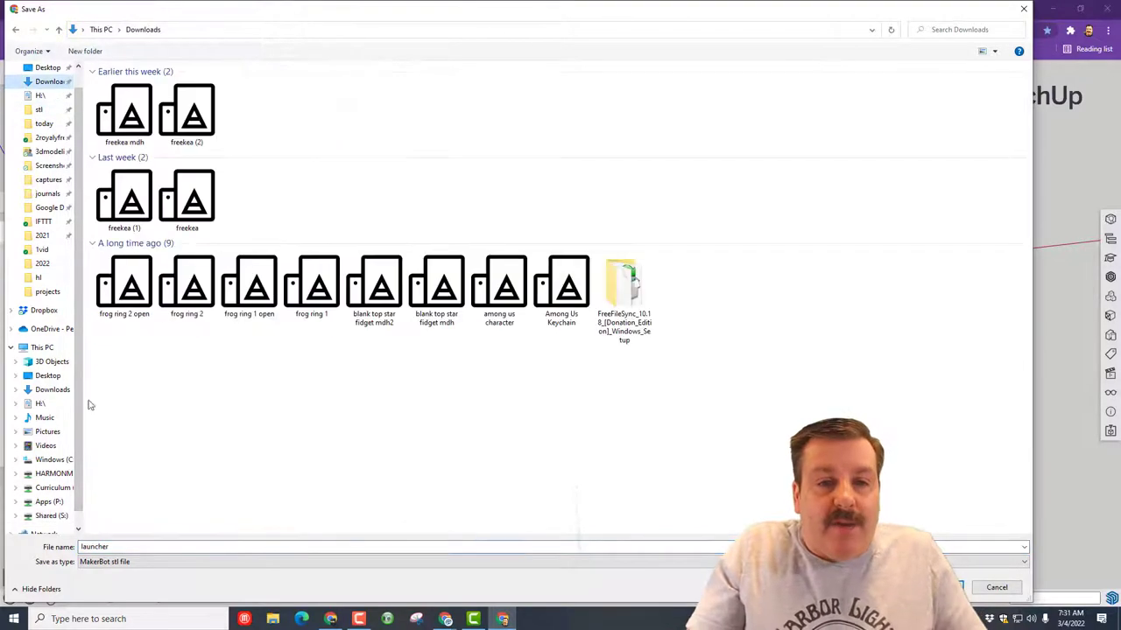
double_click(148, 549)
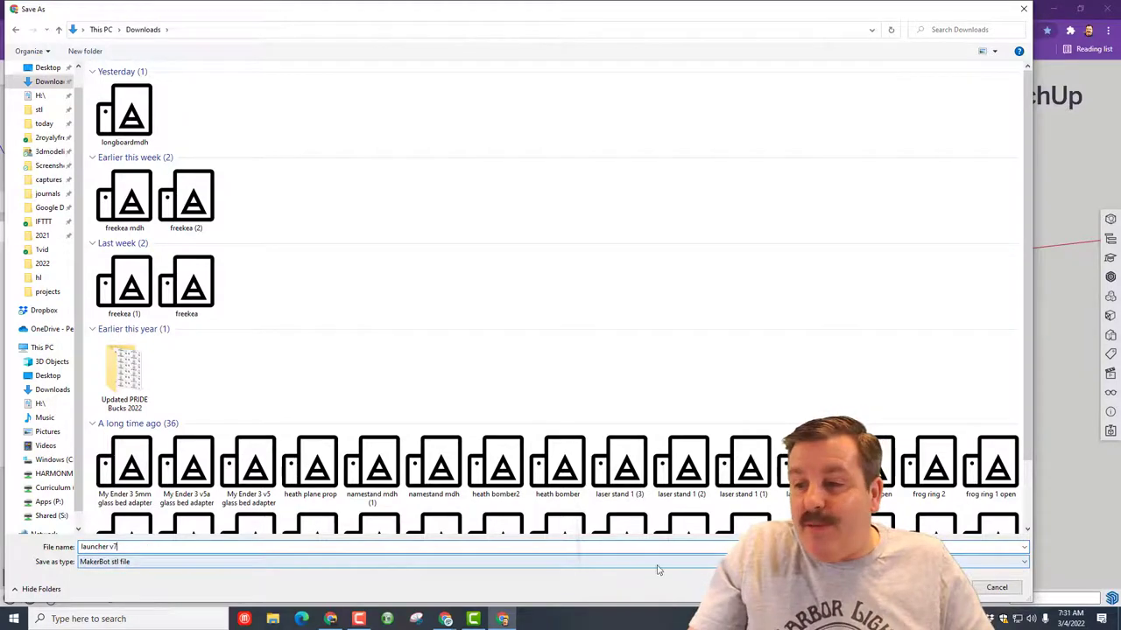
key("Return")
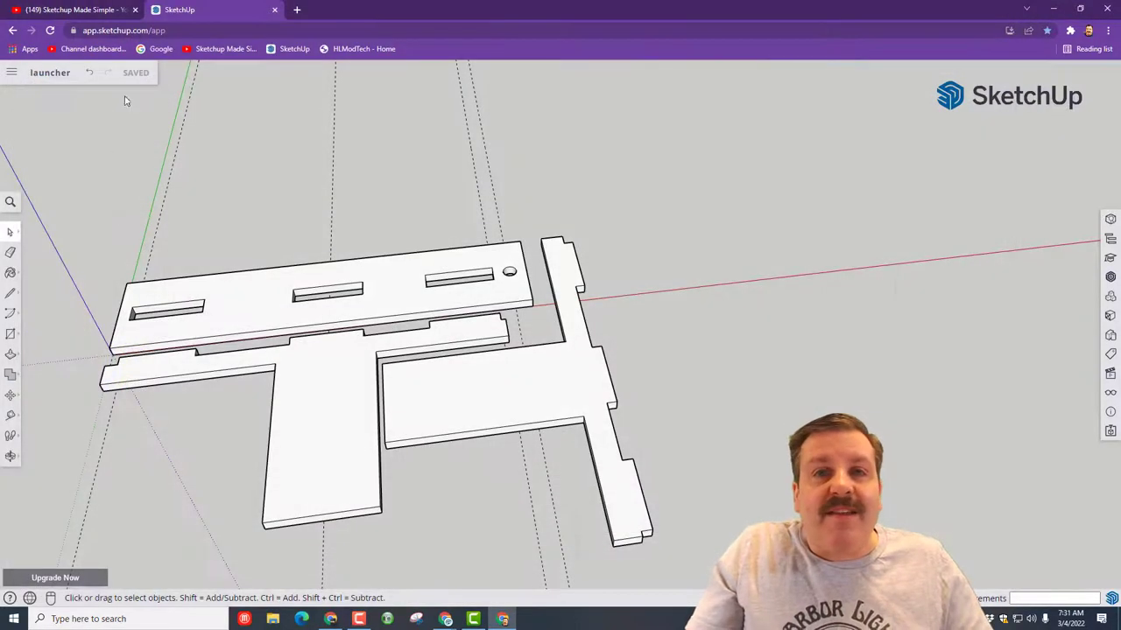
Open Tinkercad in a new browser tab and create a new 3D design.
left_click(296, 9)
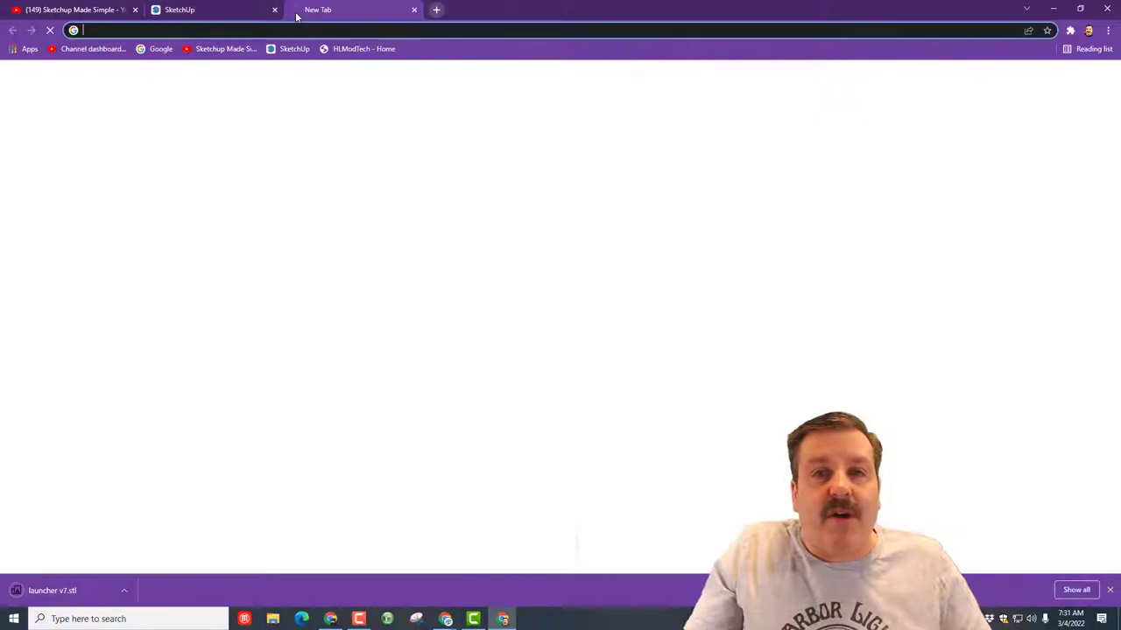
type("tinkercad")
key("Return")
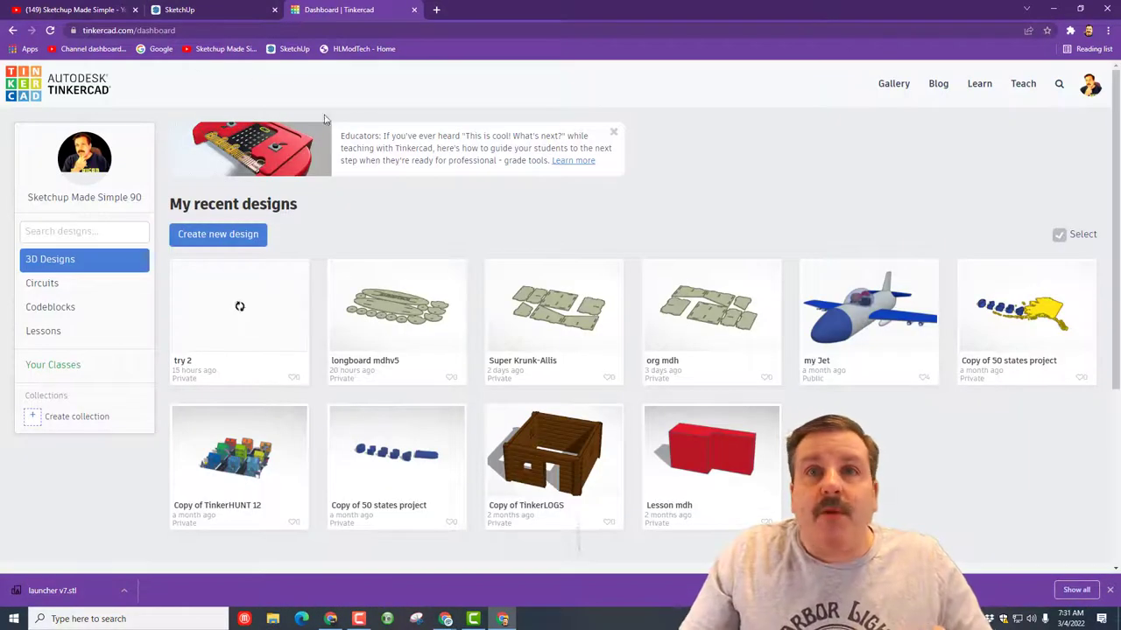
left_click(215, 240)
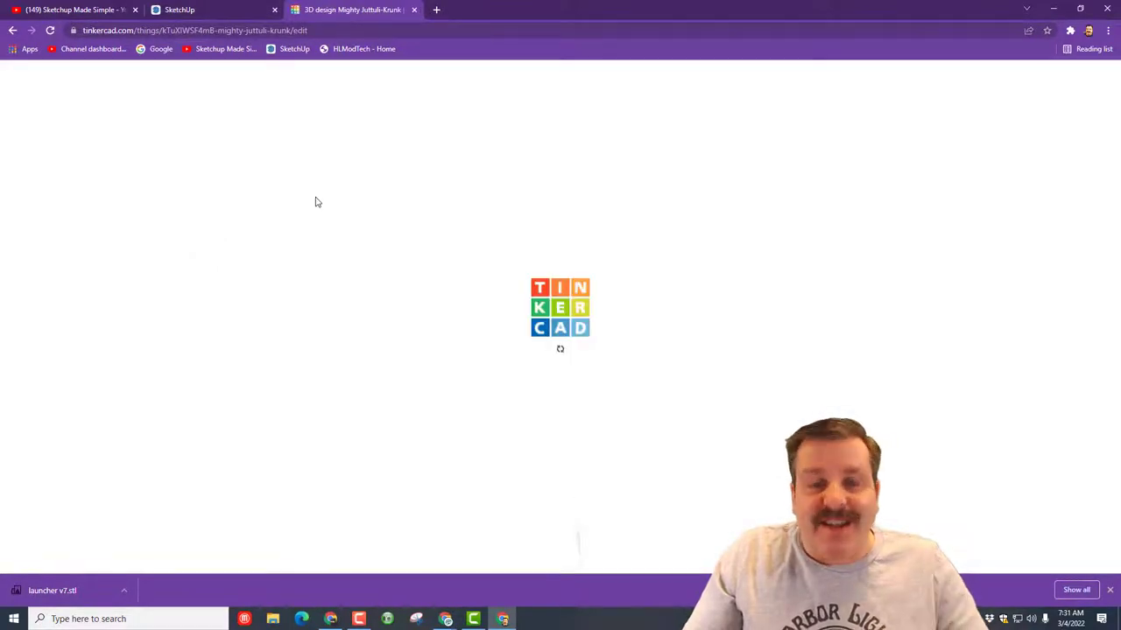
Rename the new design as launcher v7.
left_click(128, 77)
type("lauc")
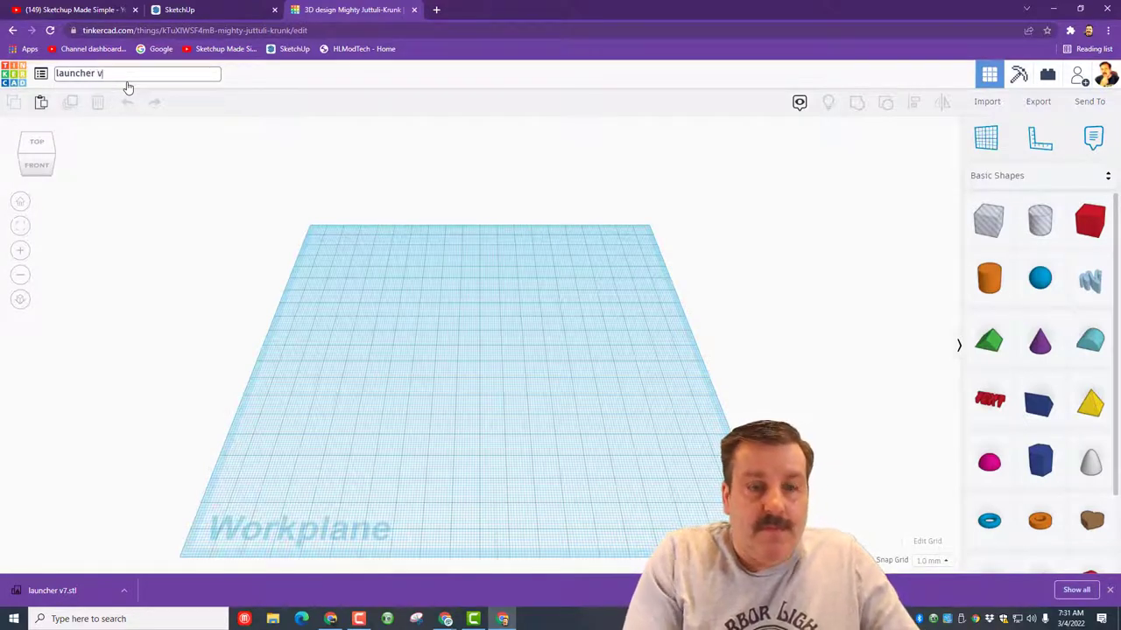
left_click(895, 239)
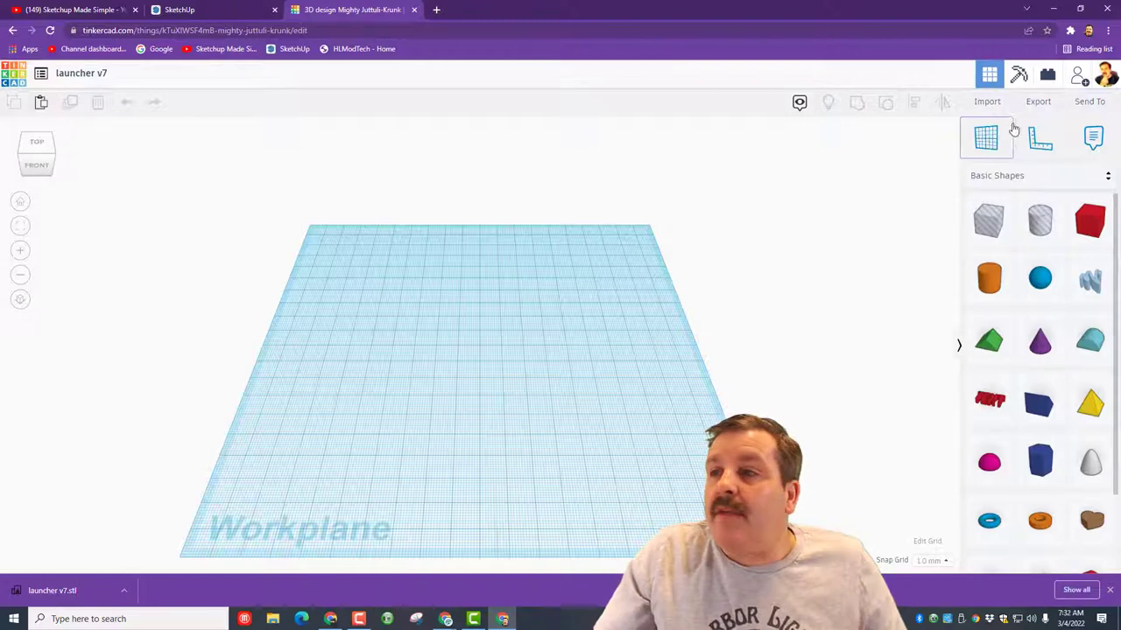
Import launcher v7.stl from the Downloads folder in millimeters at 100% scale.
left_click(987, 102)
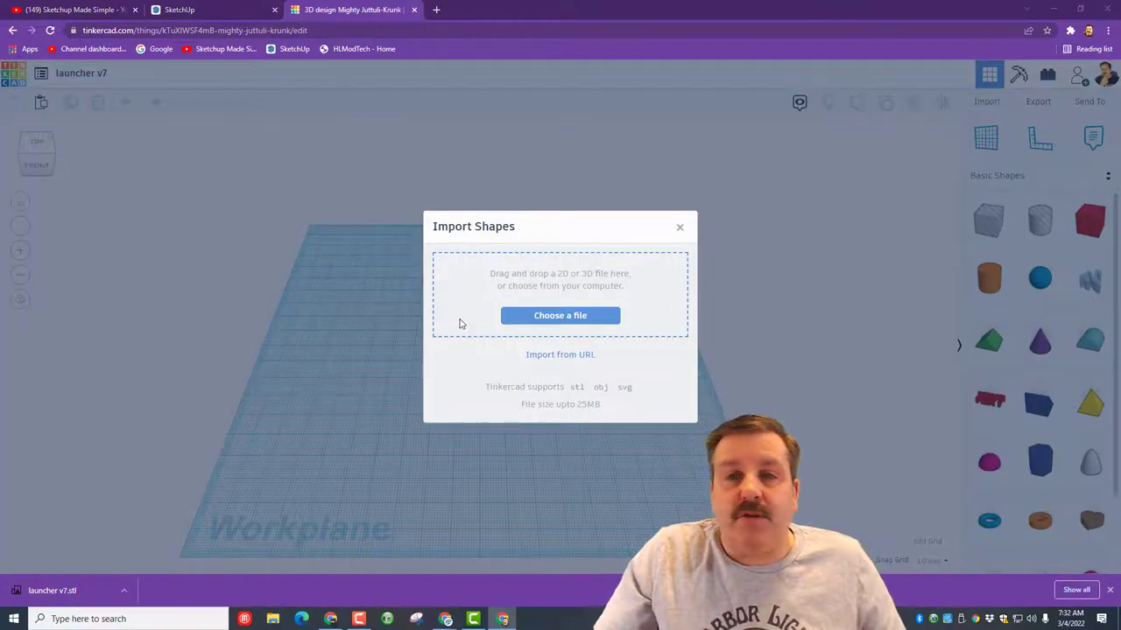
left_click(525, 316)
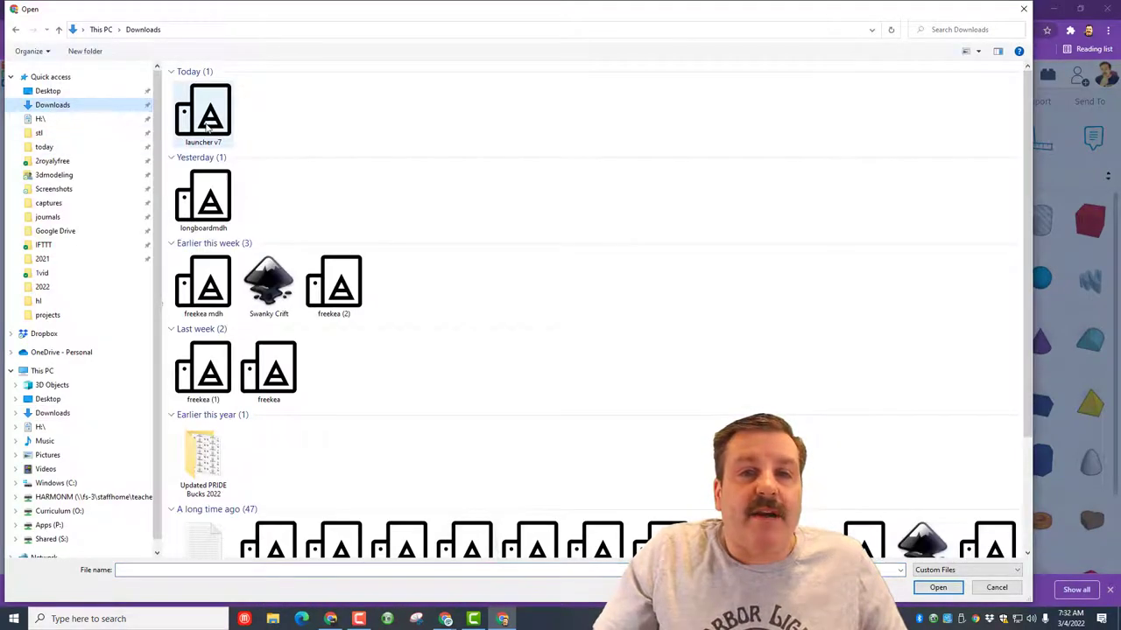
double_click(205, 114)
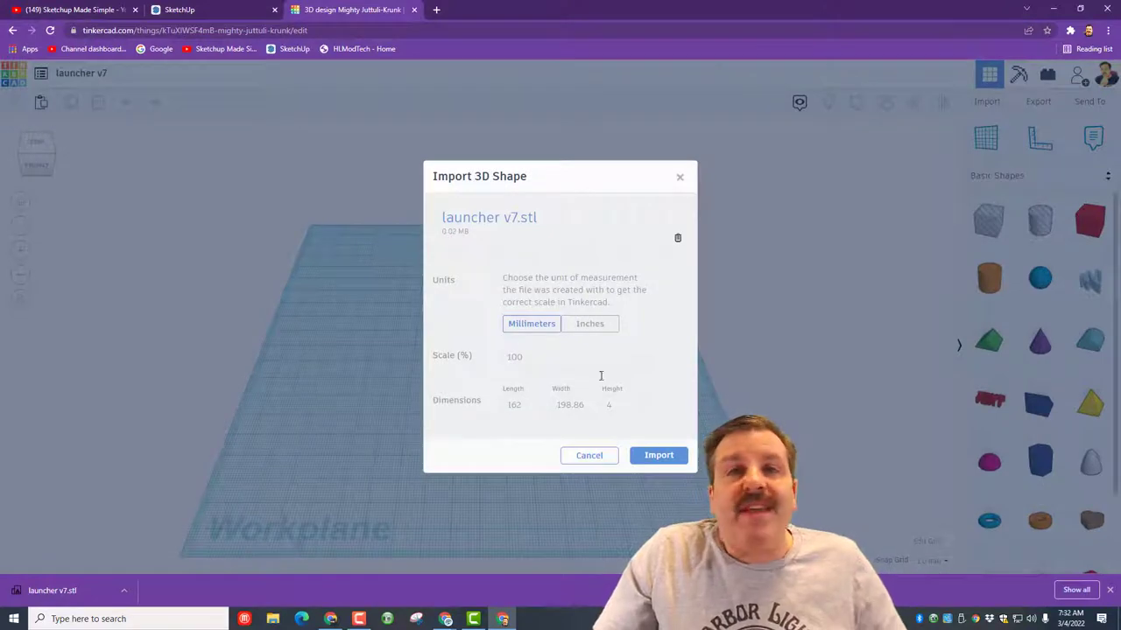
left_click(659, 455)
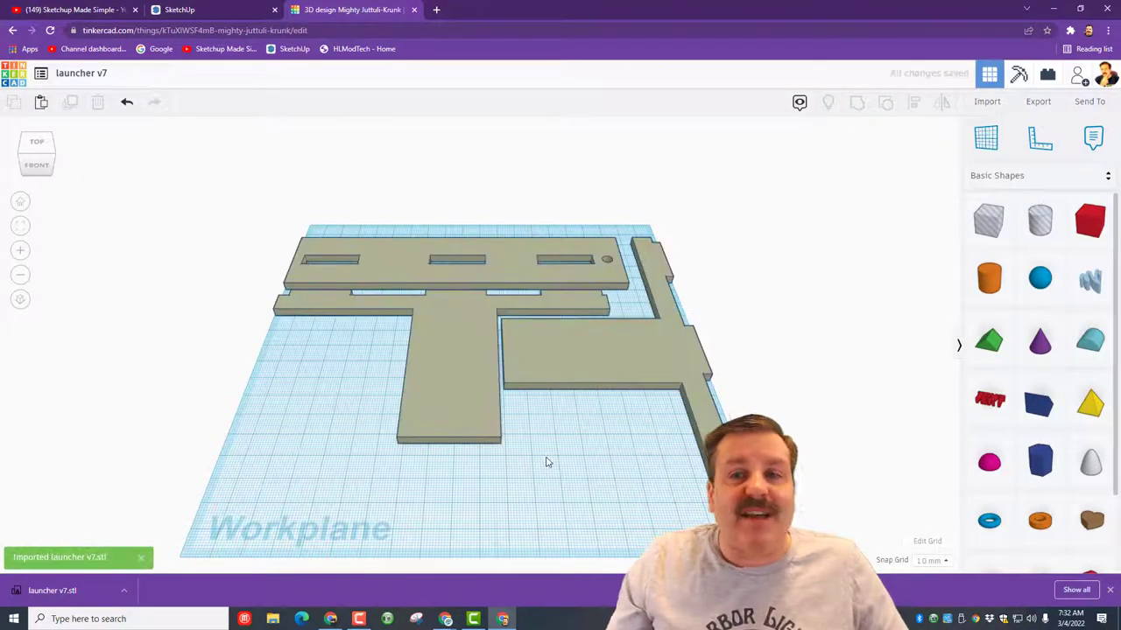
Export everything in the design as an SVG for laser cutting, saved as launcher v7 mdh in the stl folder.
right_click_drag(328, 375, 325, 400)
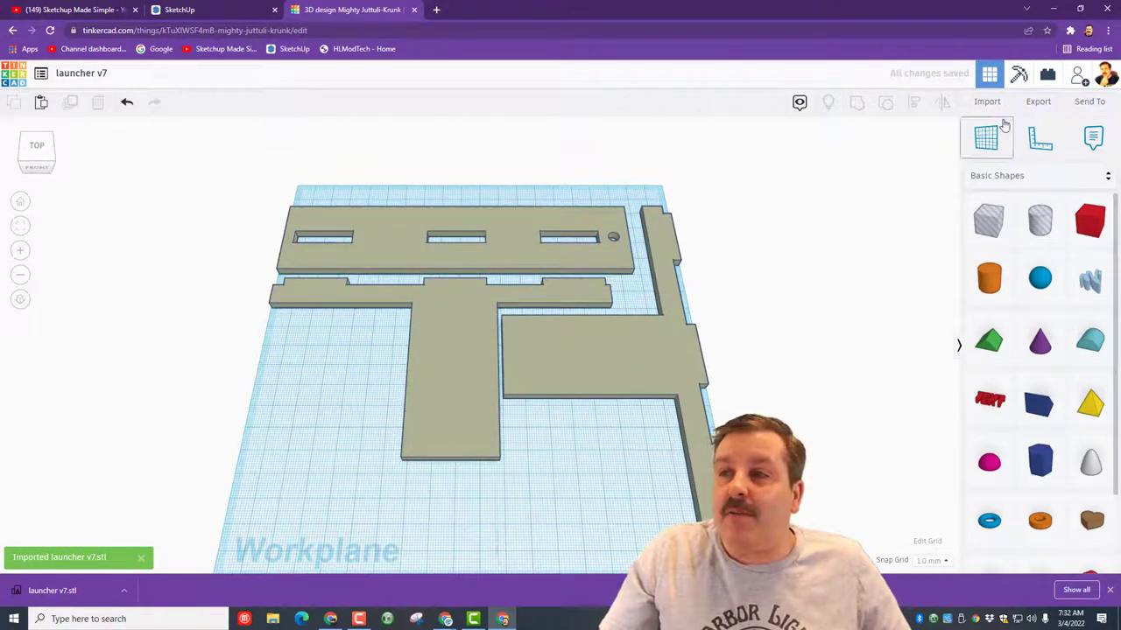
left_click(1033, 102)
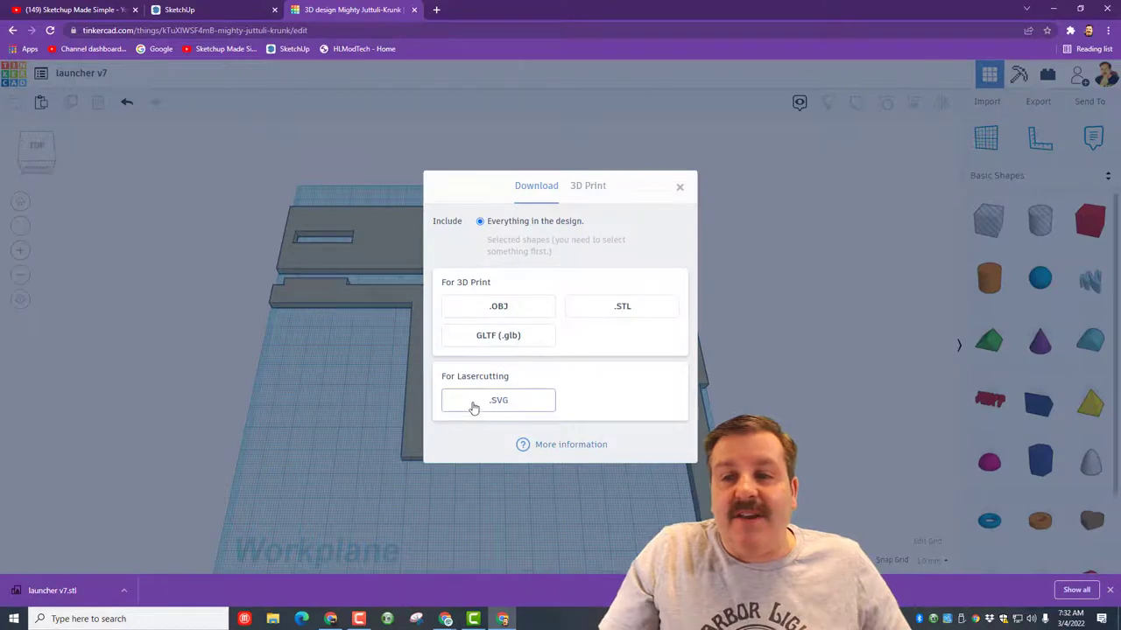
left_click(501, 402)
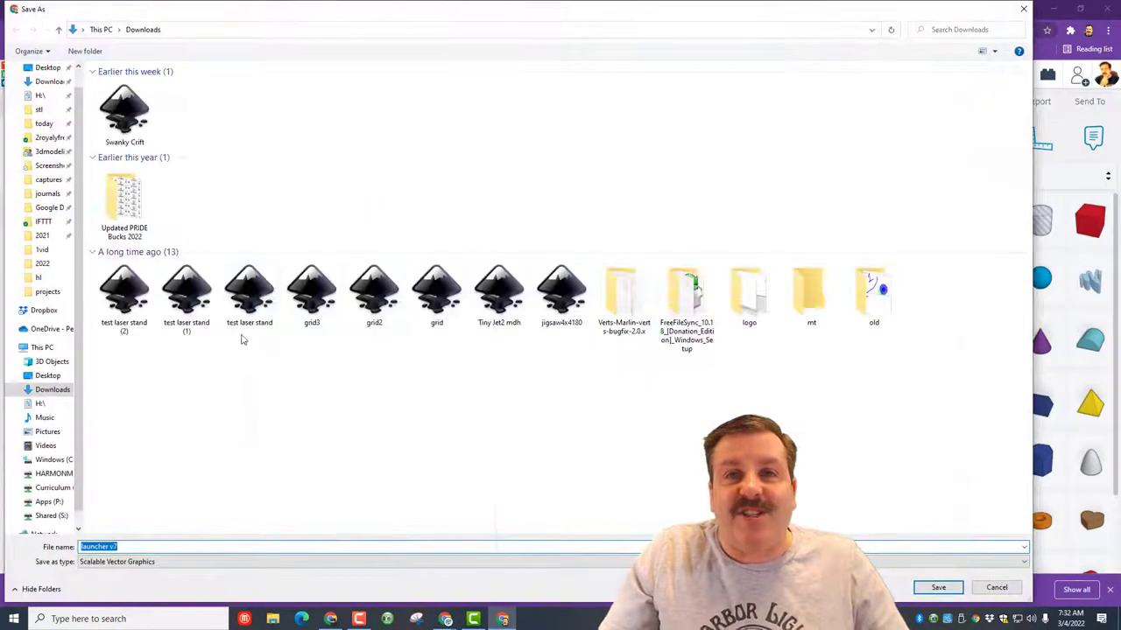
left_click(38, 110)
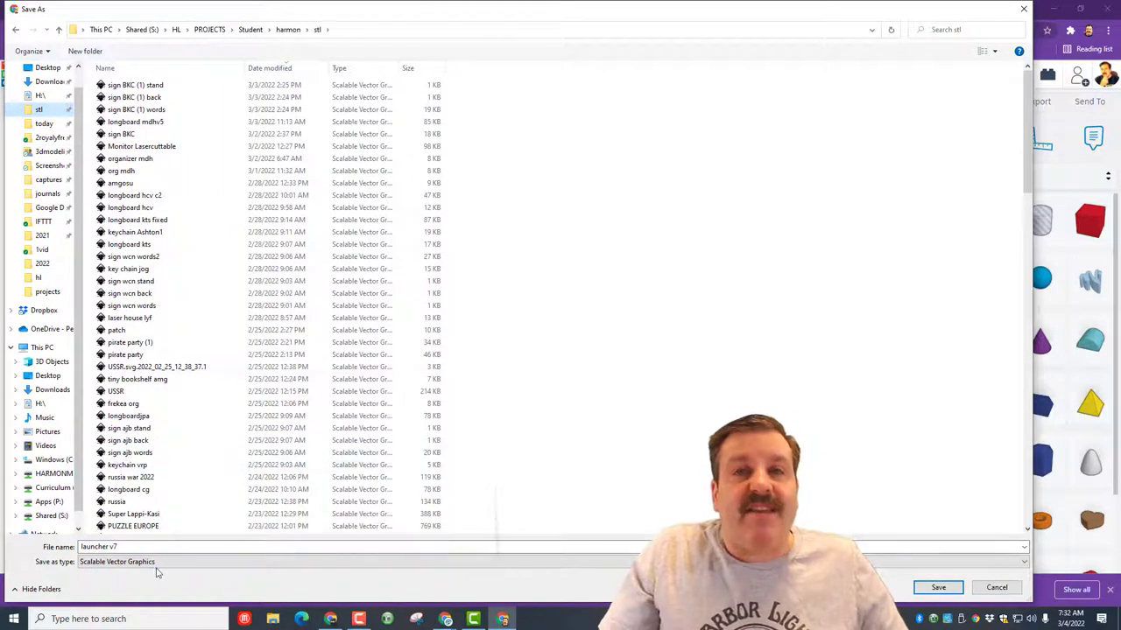
double_click(155, 547)
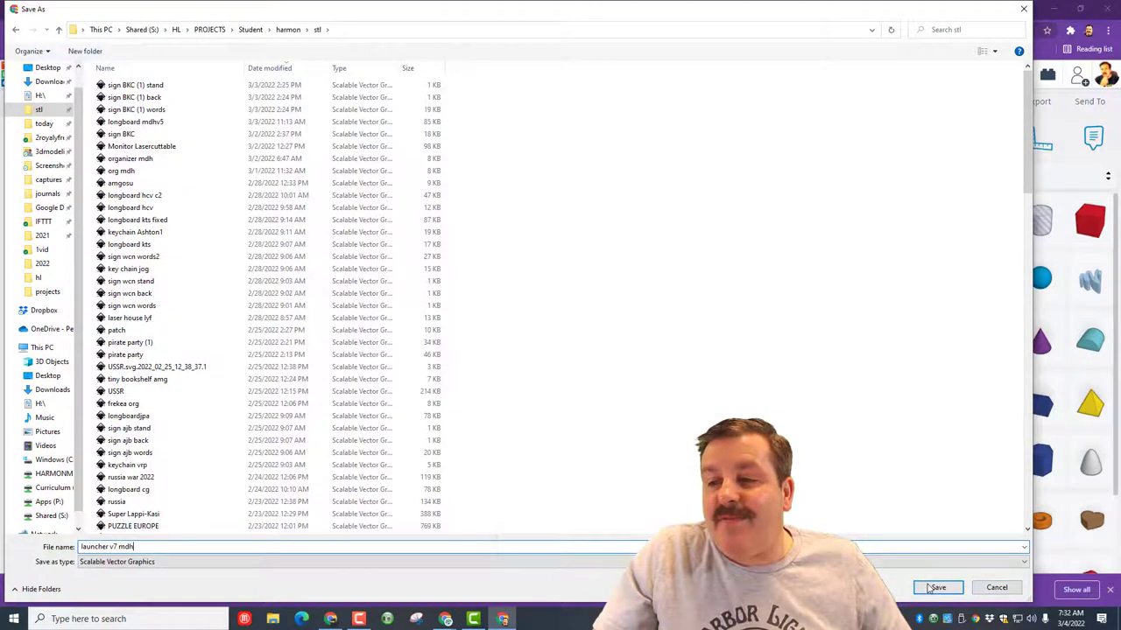
left_click(952, 589)
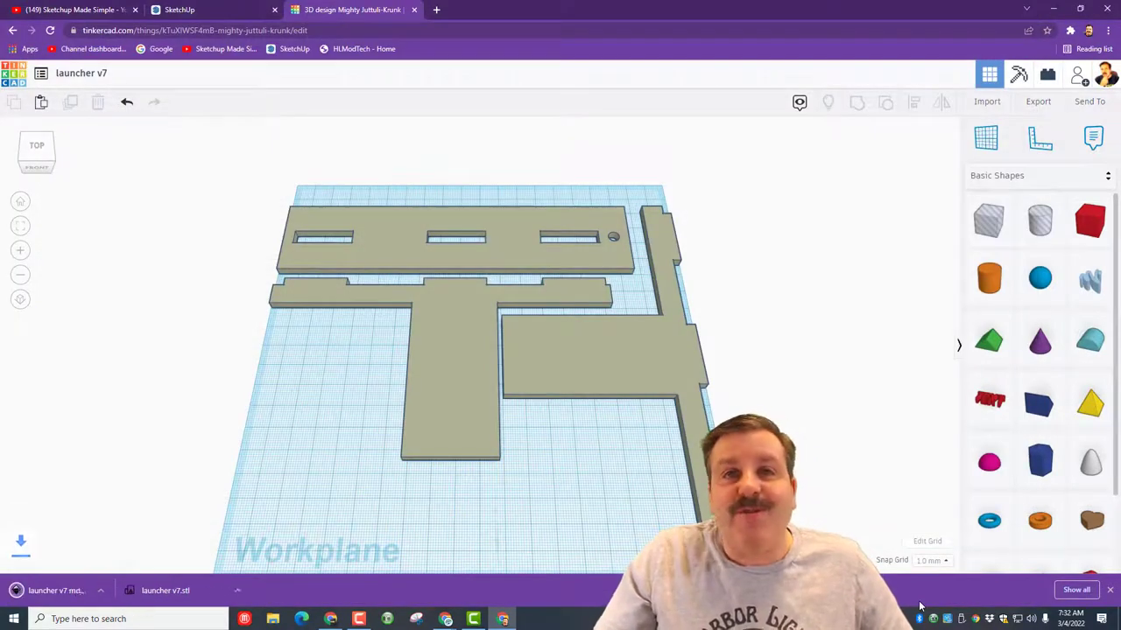